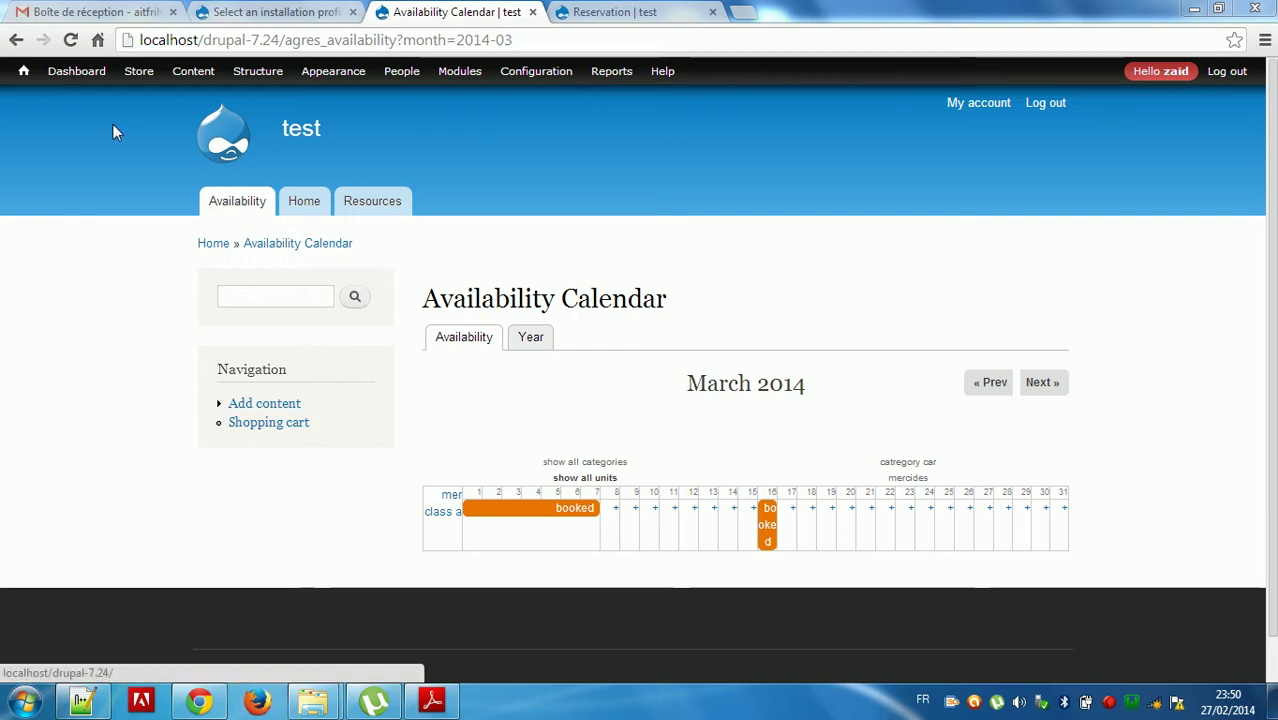
Open the Structure > Blocks administration page and locate the car category search block.
mouse_move(150, 80)
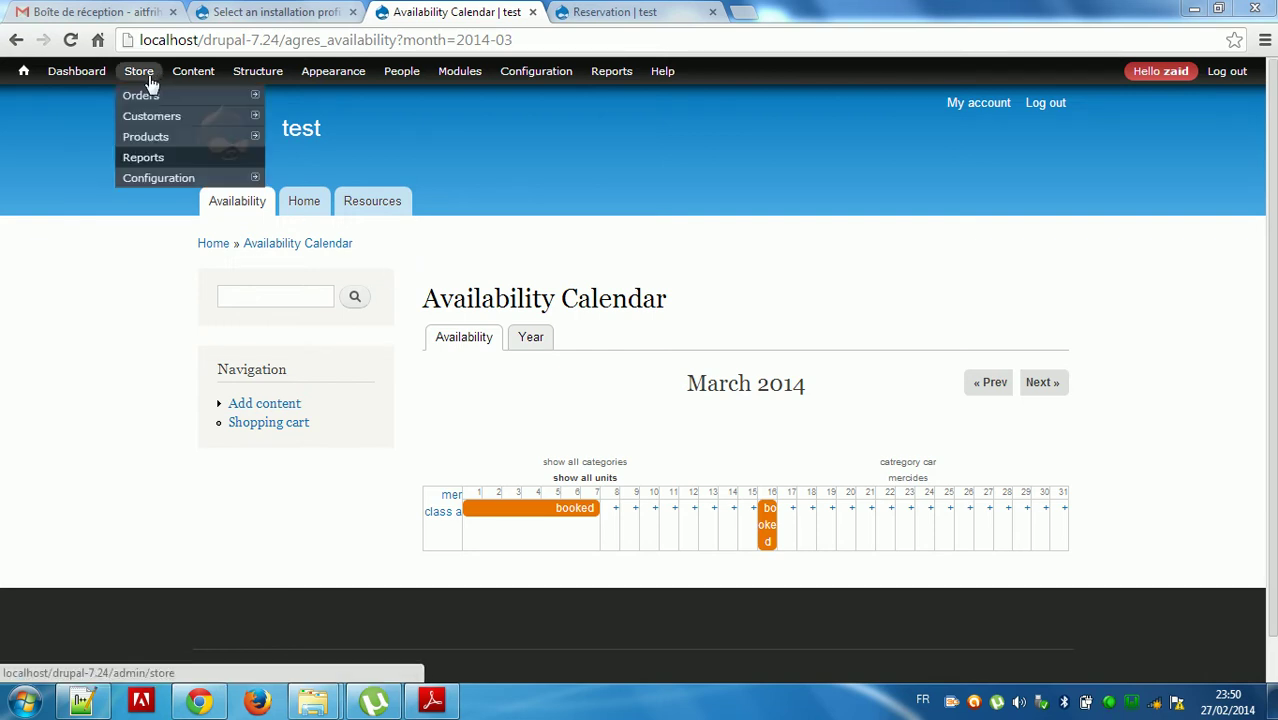
mouse_move(240, 80)
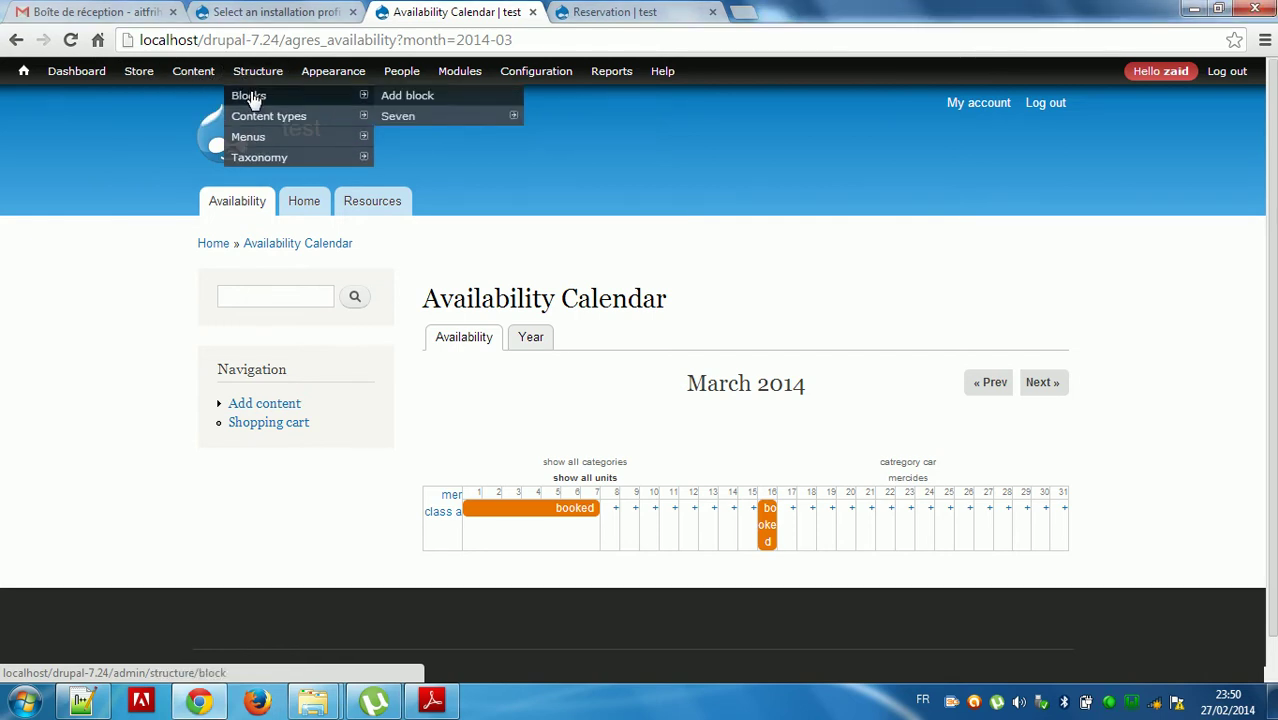
left_click(251, 97)
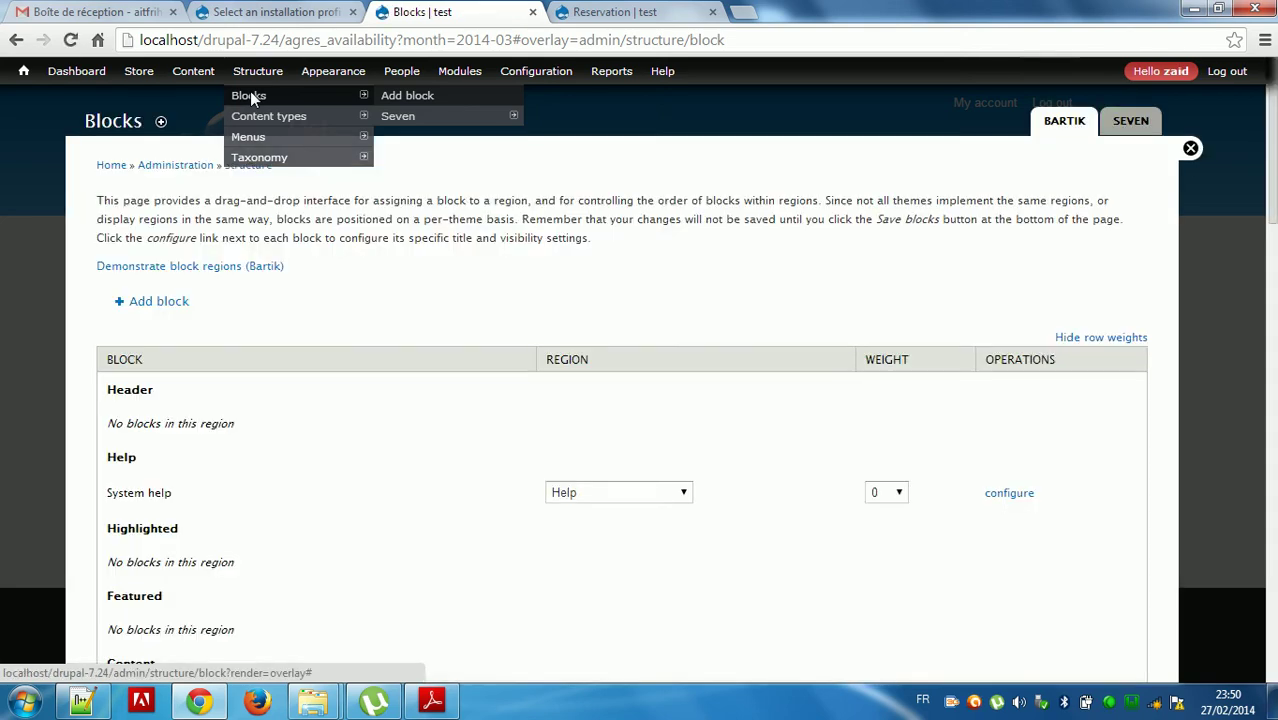
scroll(620, 400, "down", 15)
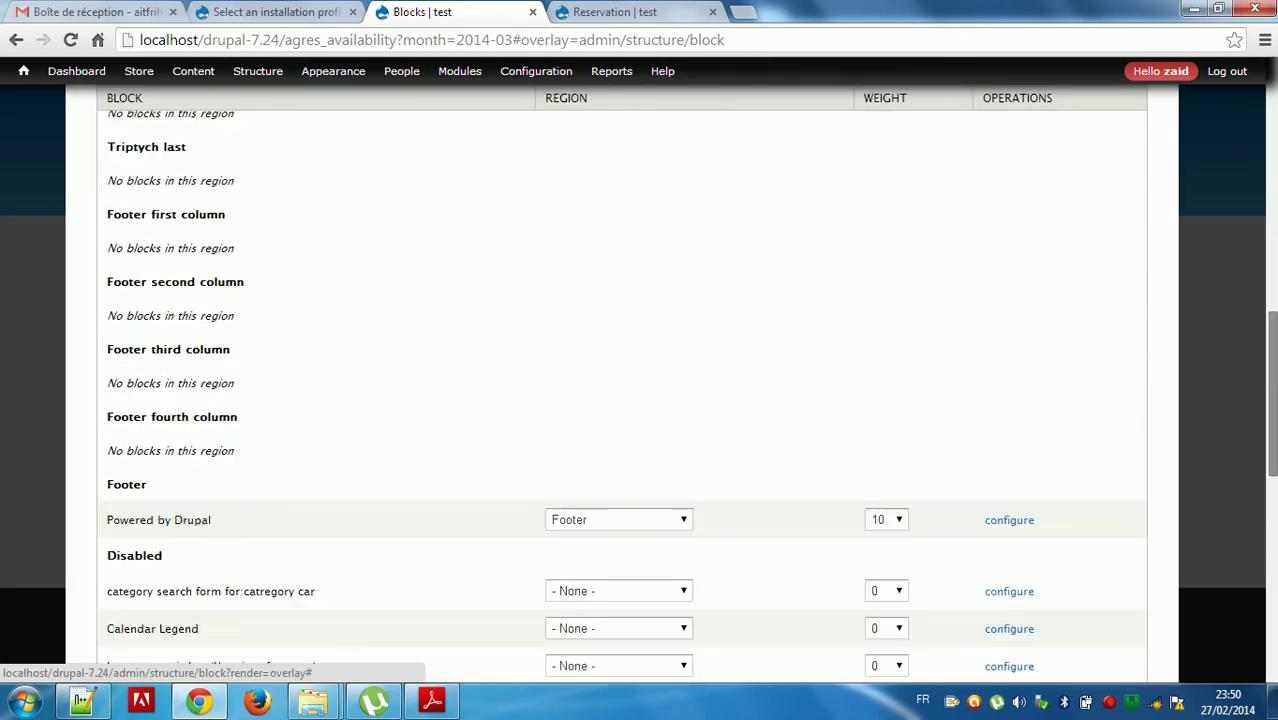
scroll(620, 400, "up", 1)
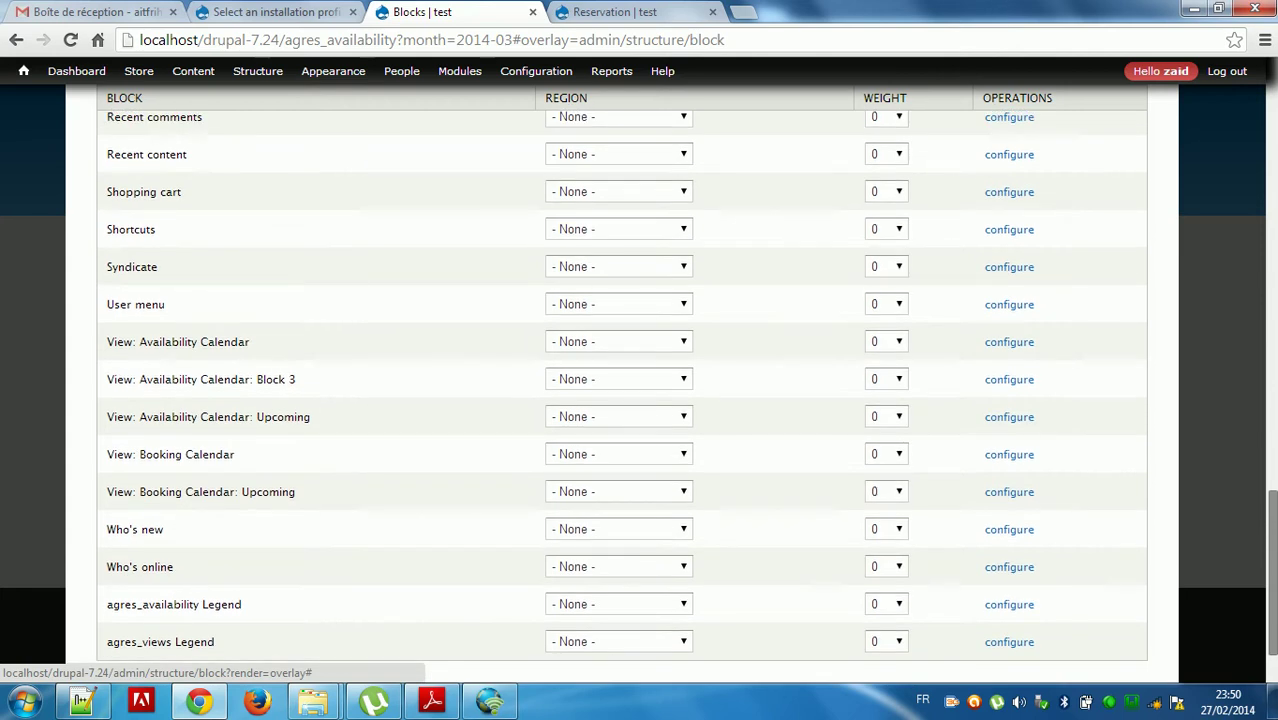
scroll(620, 400, "up", 2)
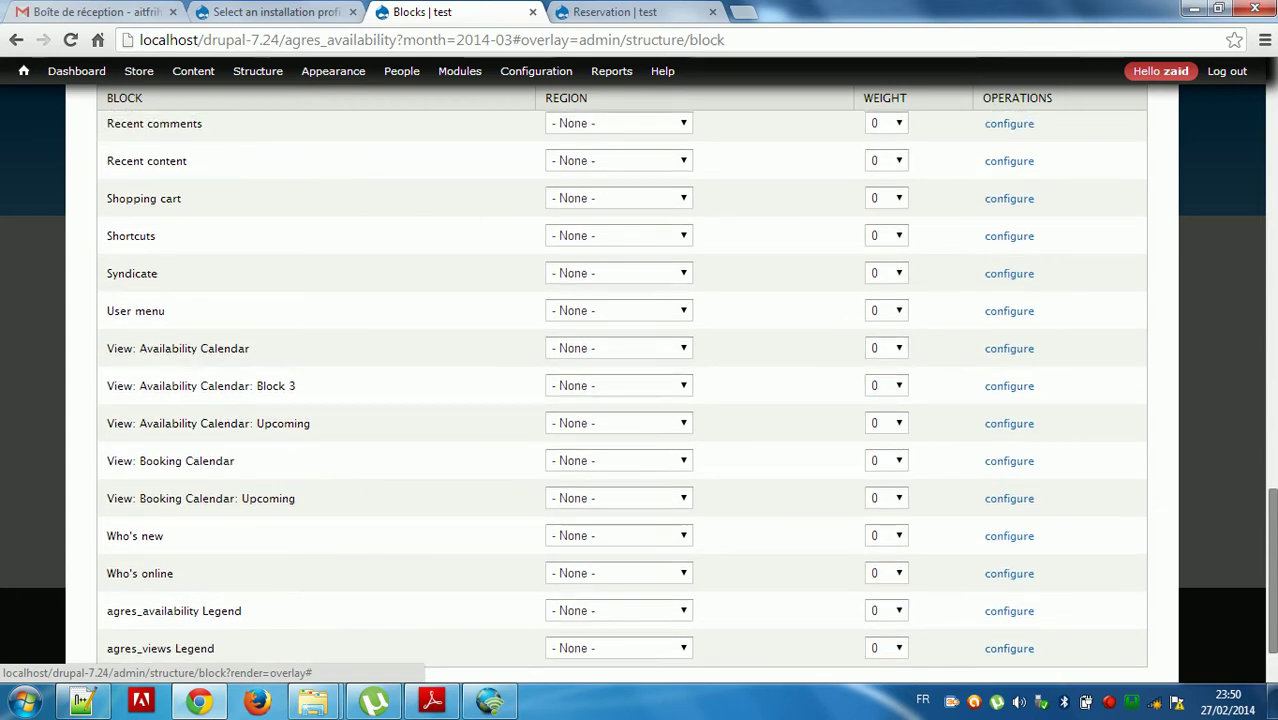
scroll(538, 506, "up", 2)
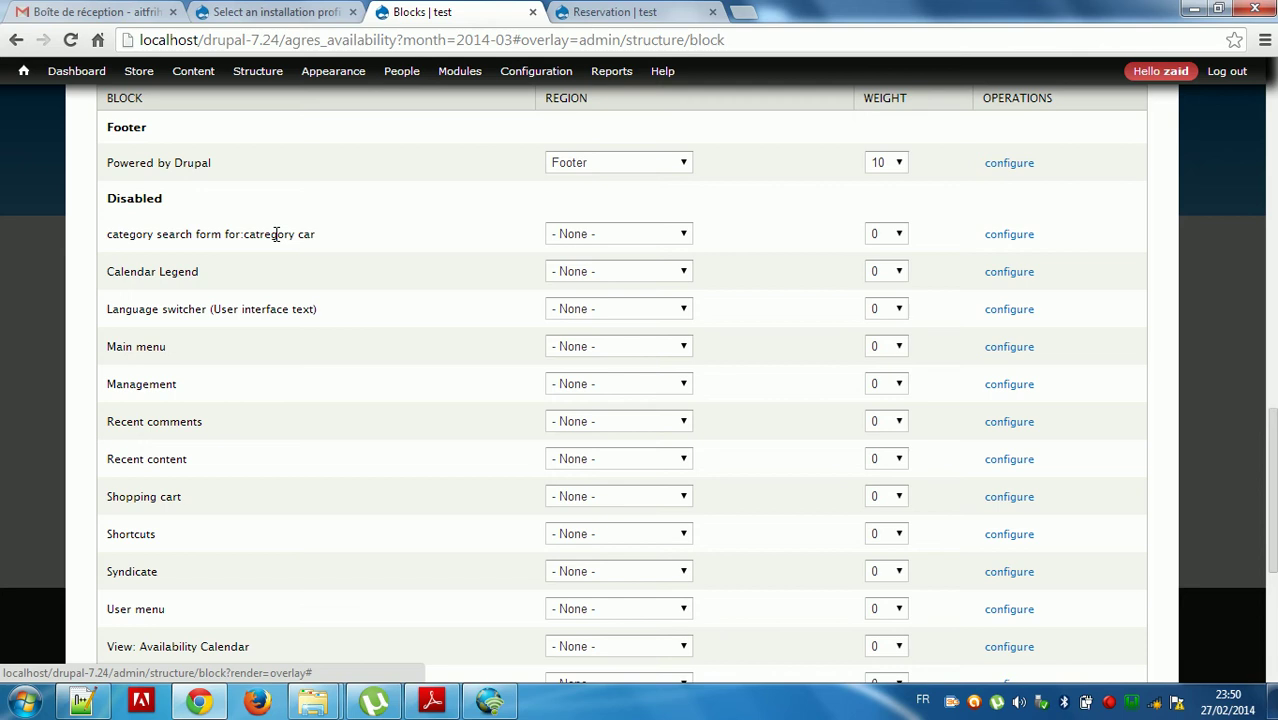
Put the car category search form block in the Content region, save blocks, then return home.
left_click(641, 238)
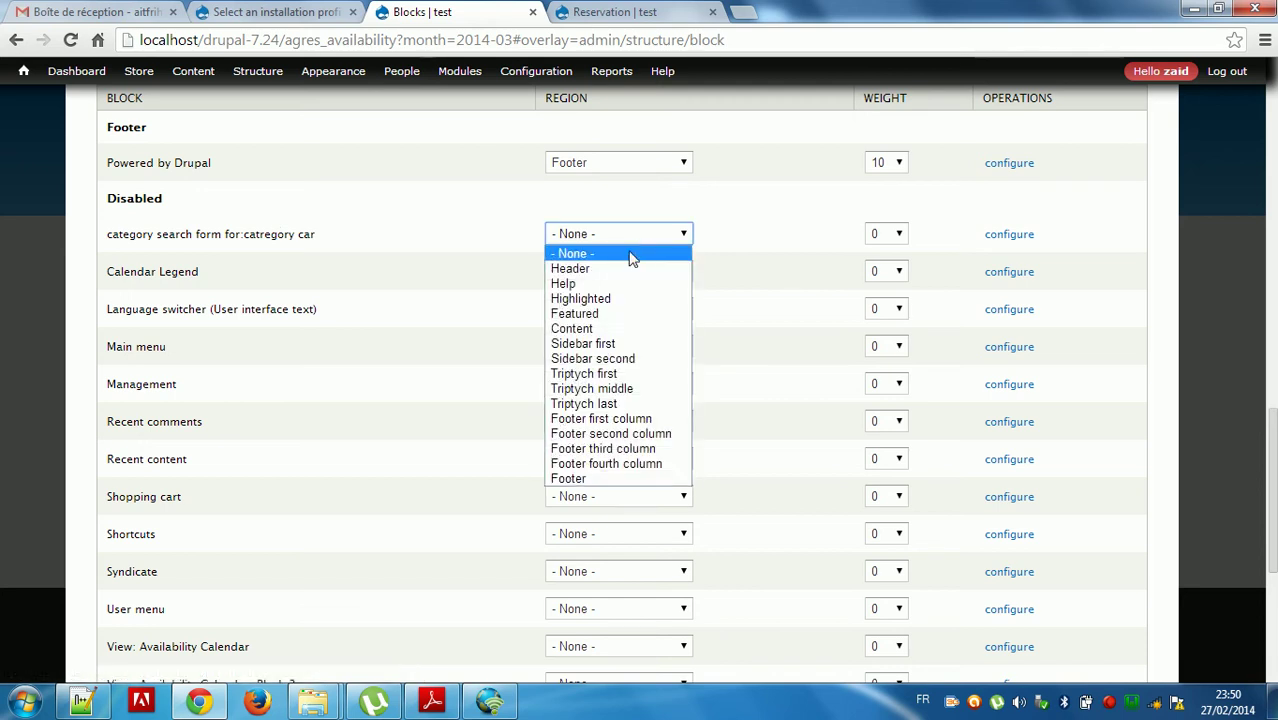
left_click(605, 327)
left_click_drag(1271, 490, 1271, 598)
left_click(148, 600)
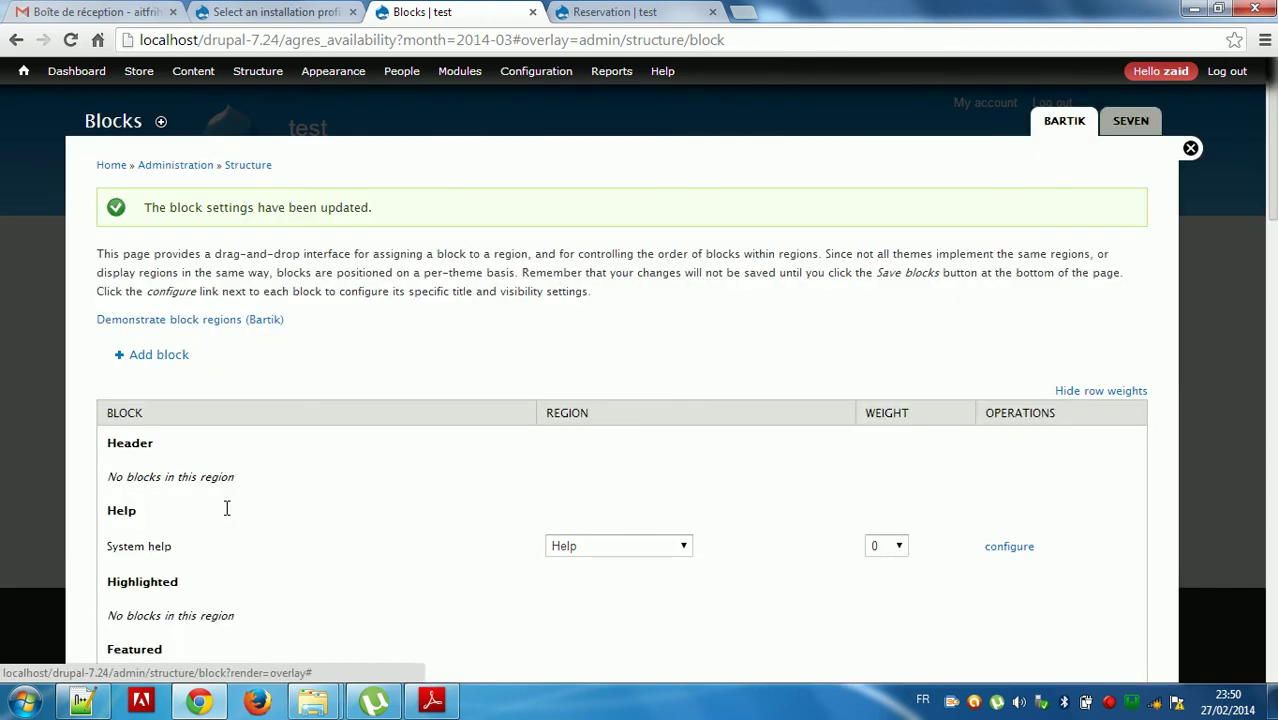
left_click(24, 73)
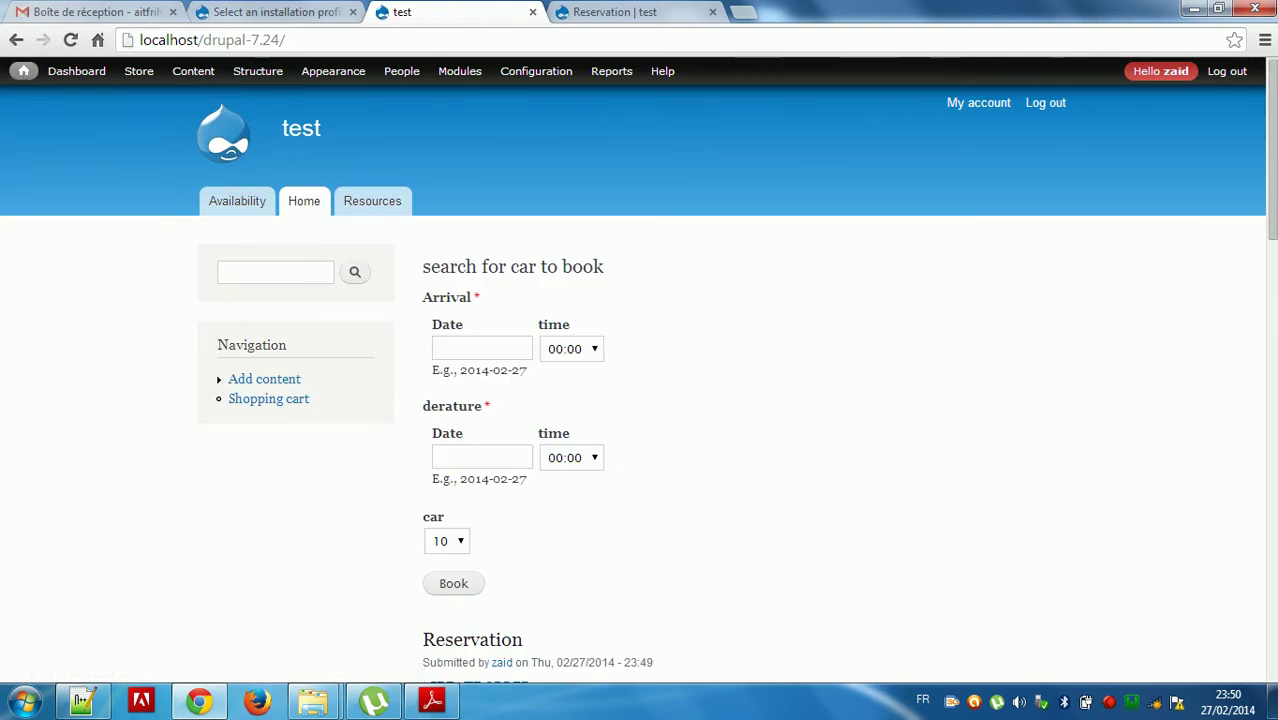
Inspect the main content column and test an inline background:red style on it.
scroll(560, 250, "down", 1)
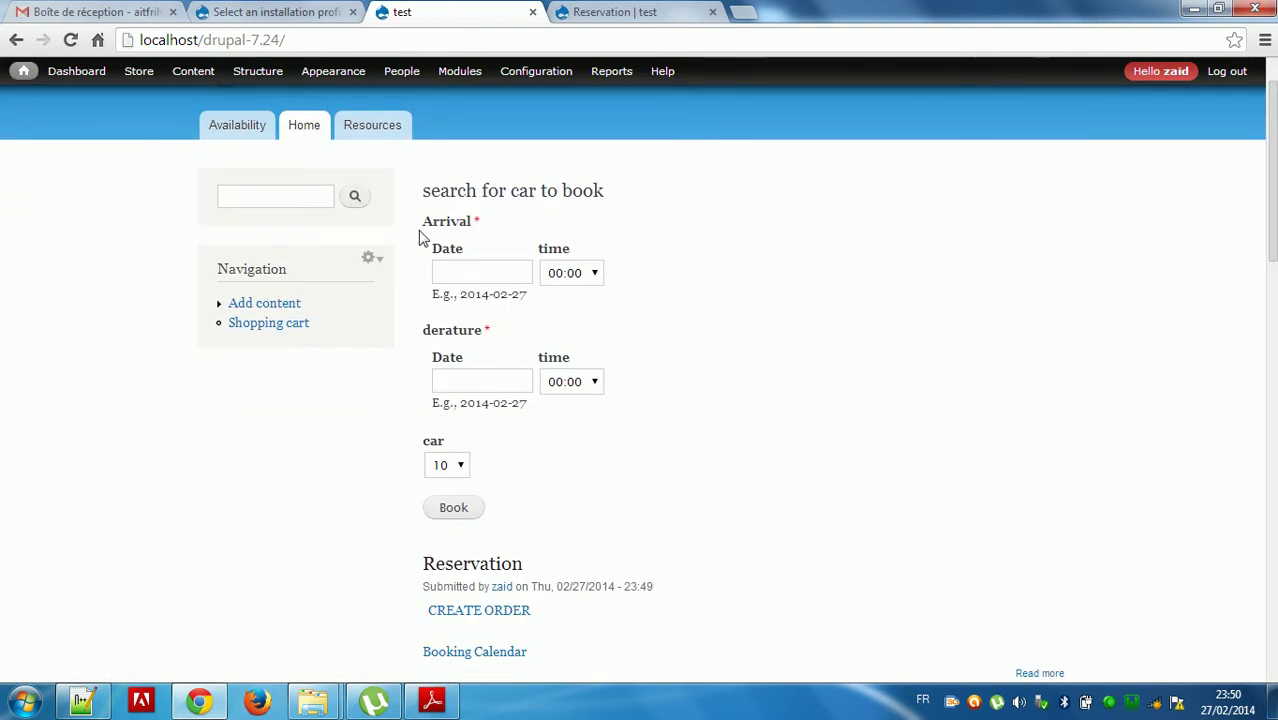
right_click(643, 206)
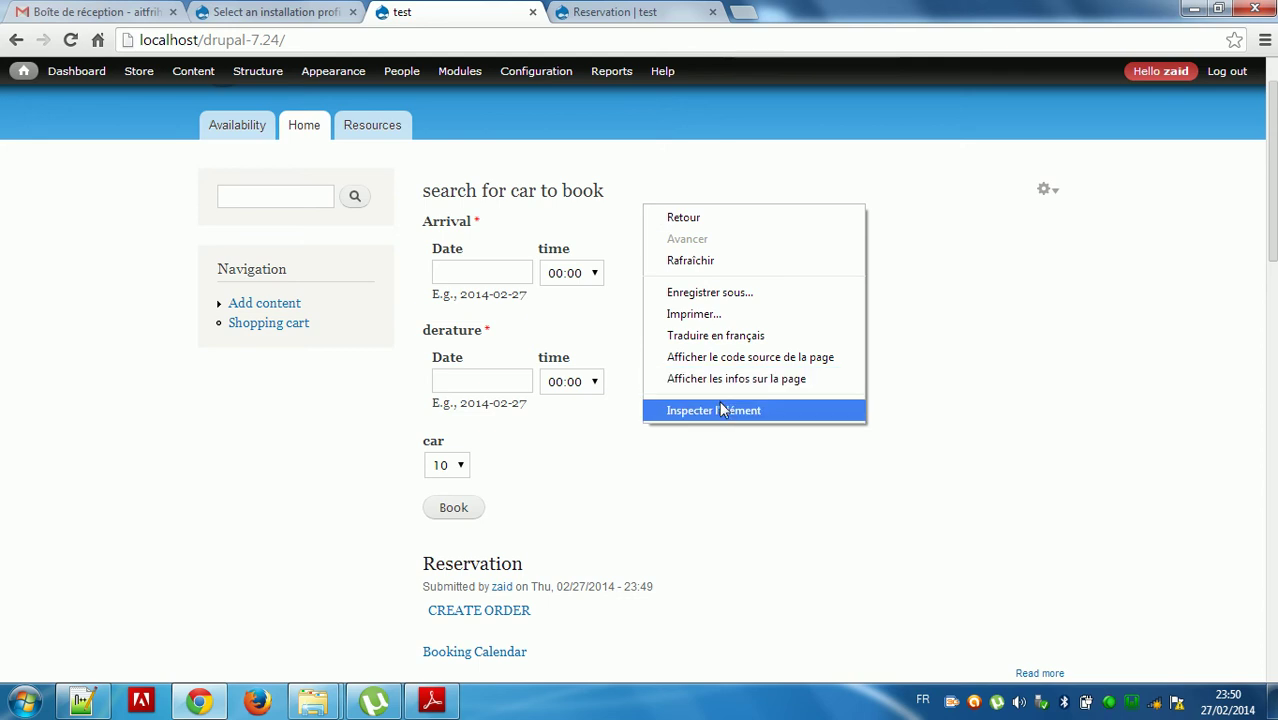
left_click(725, 409)
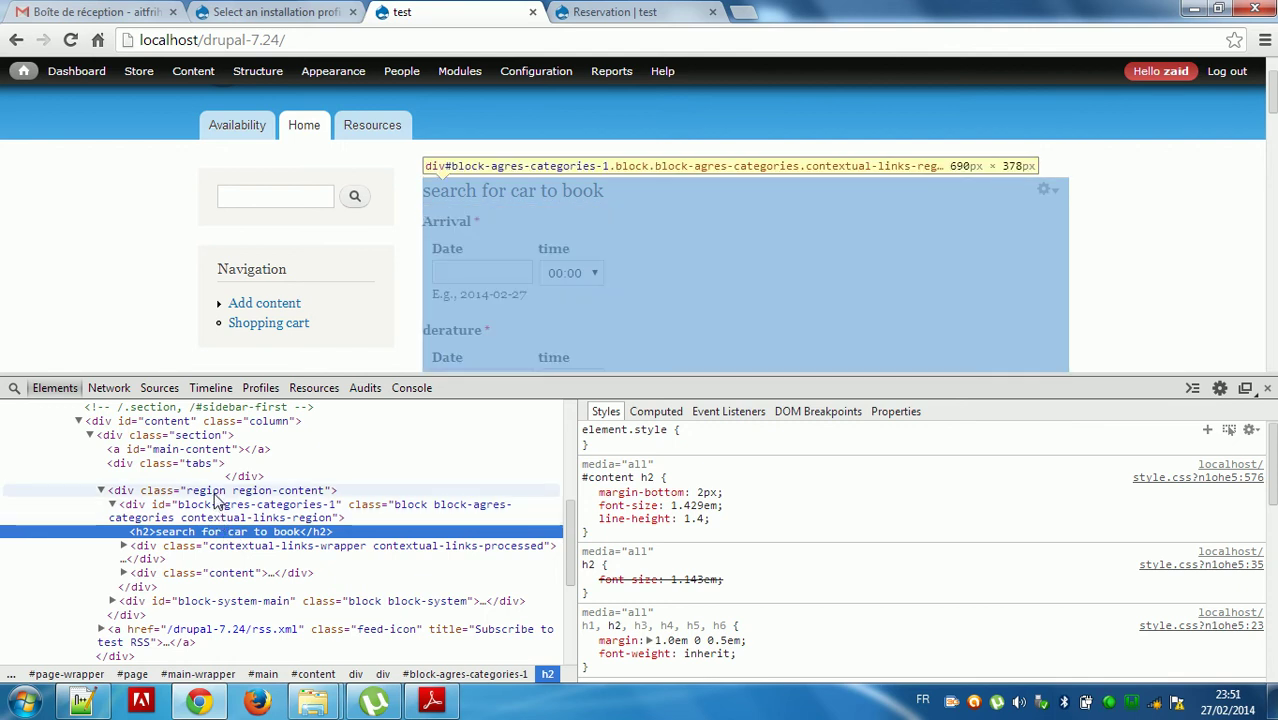
left_click(190, 428)
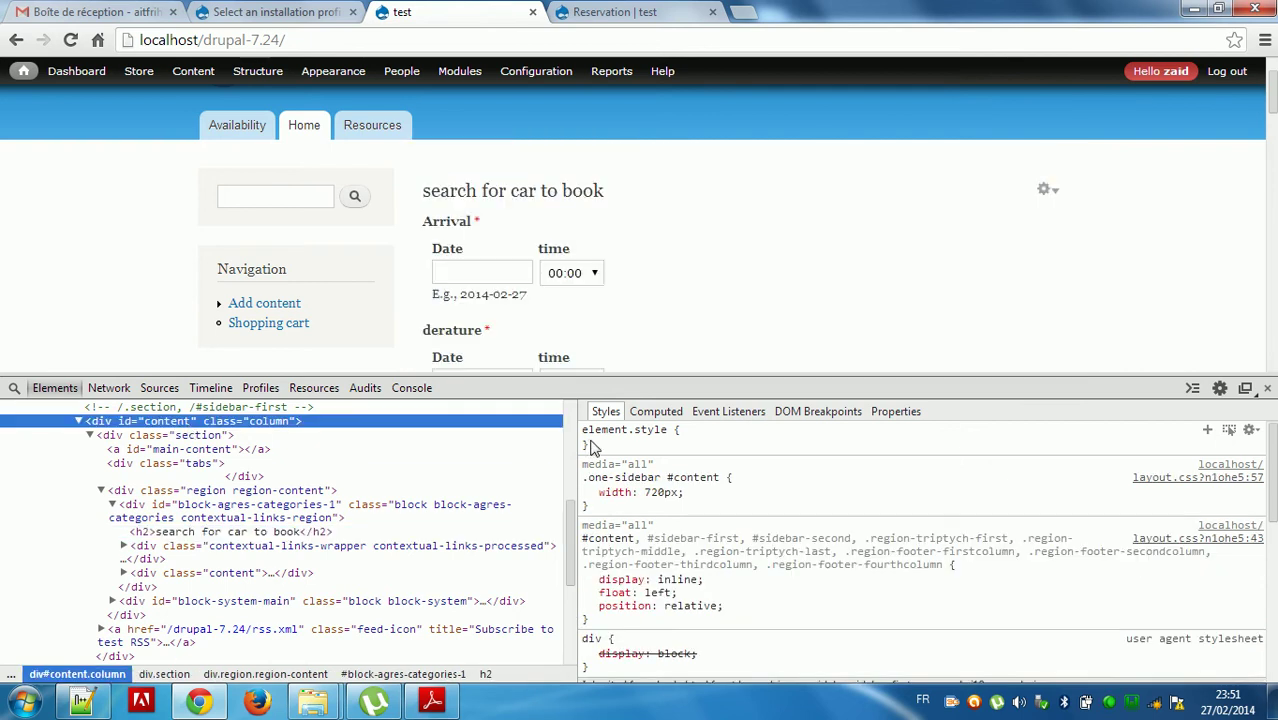
left_click(600, 445)
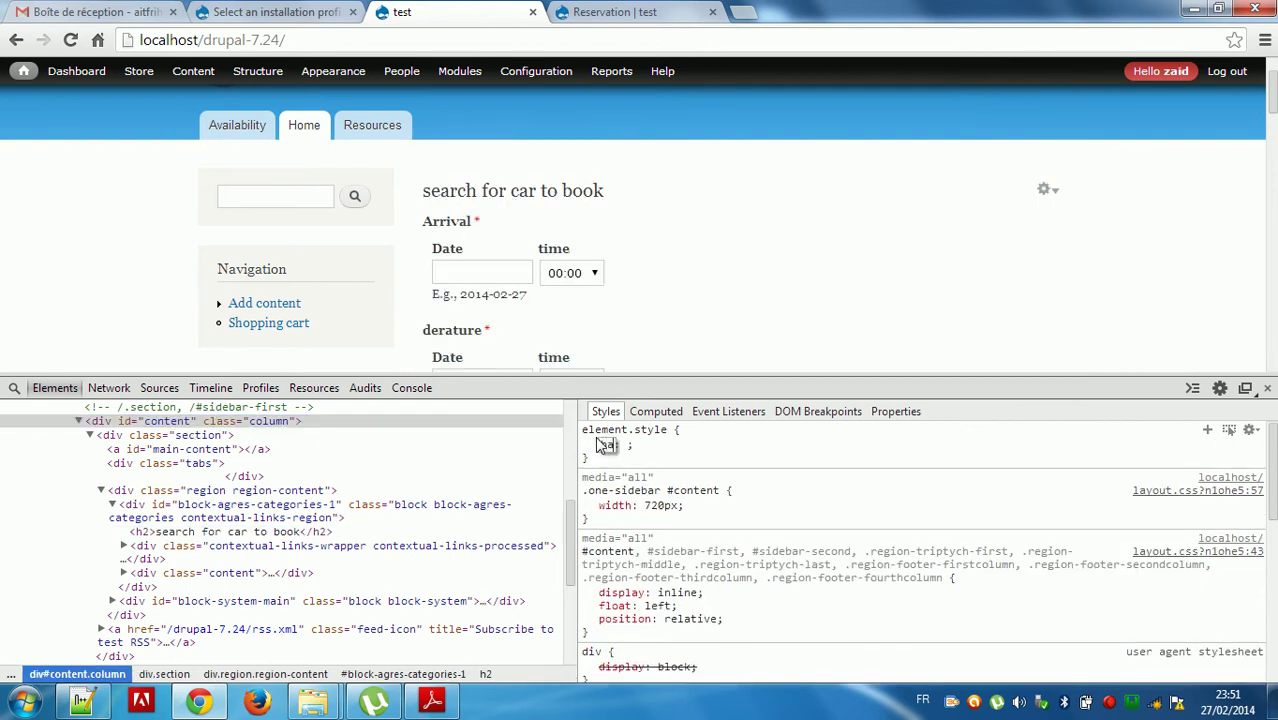
key("Right")
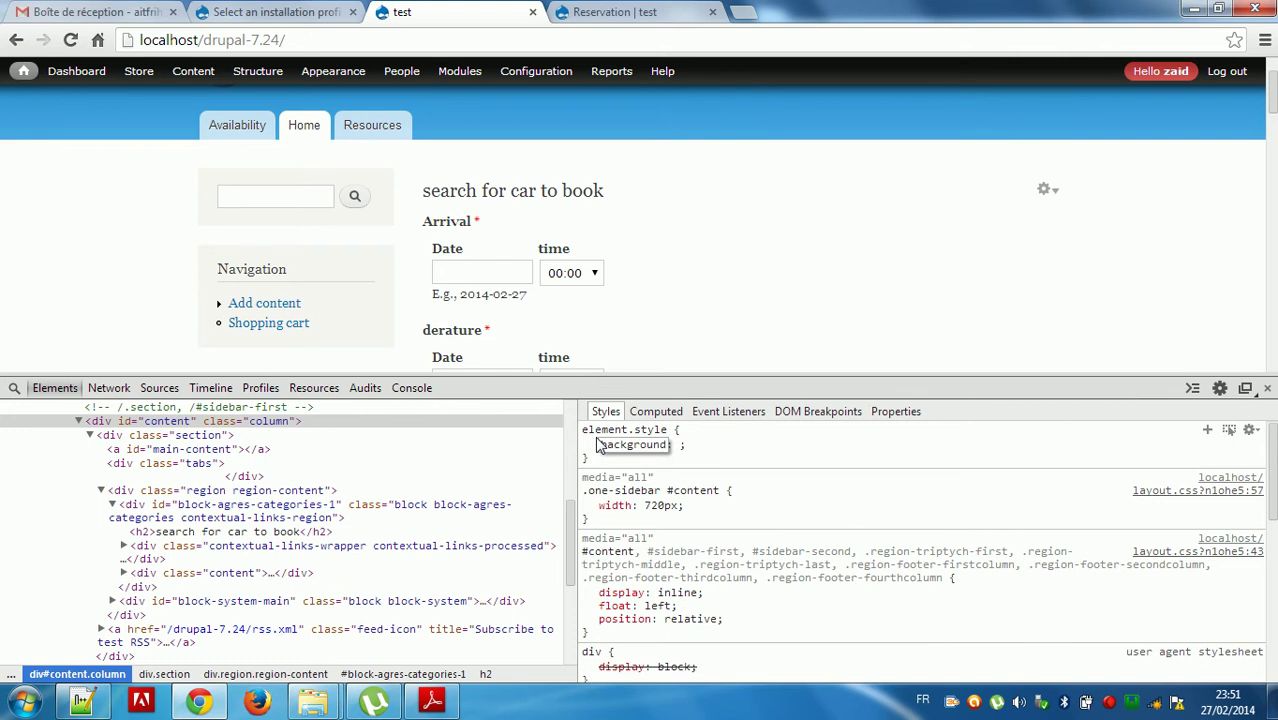
type(":red")
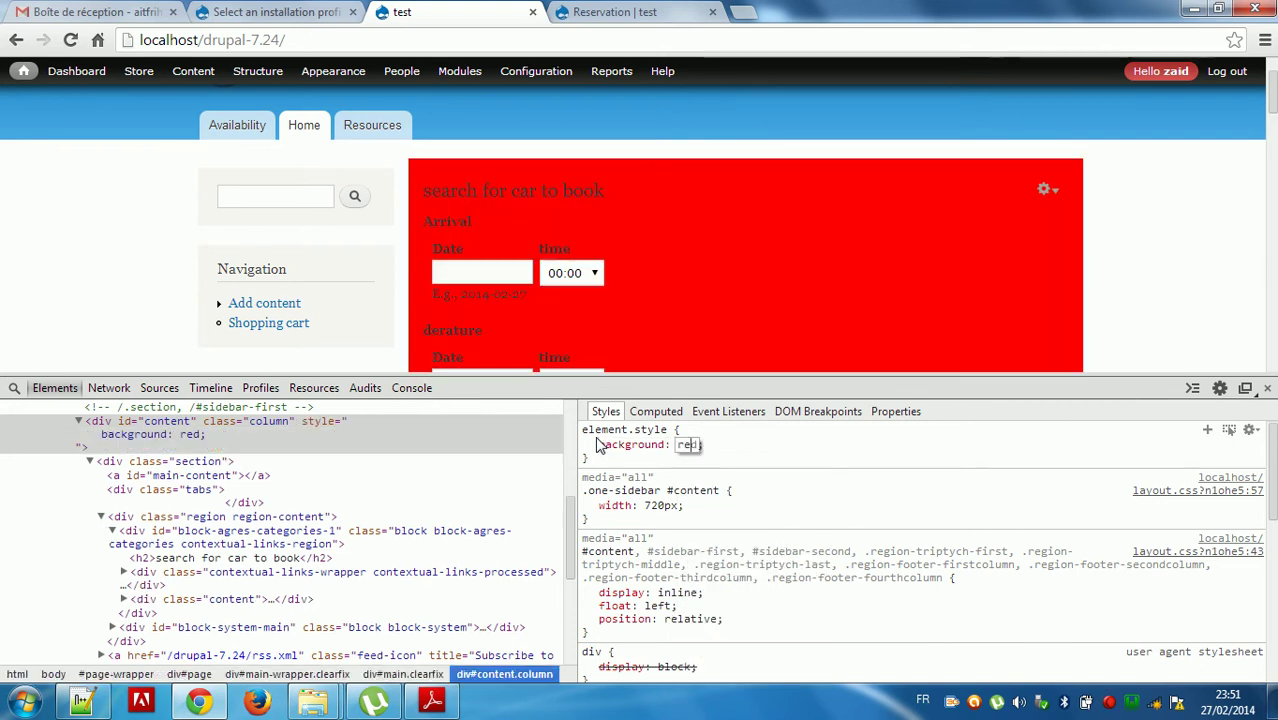
left_click(1267, 388)
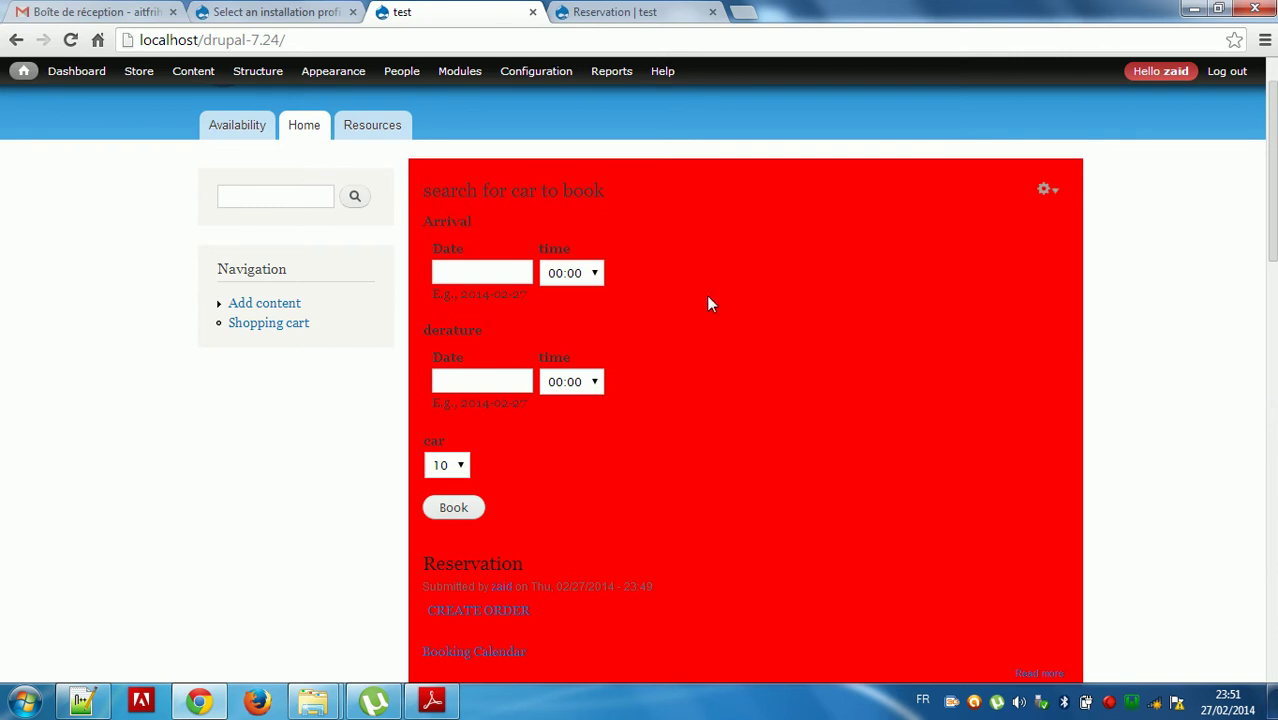
Reload the home page to discard the temporary red styling.
right_click(635, 237)
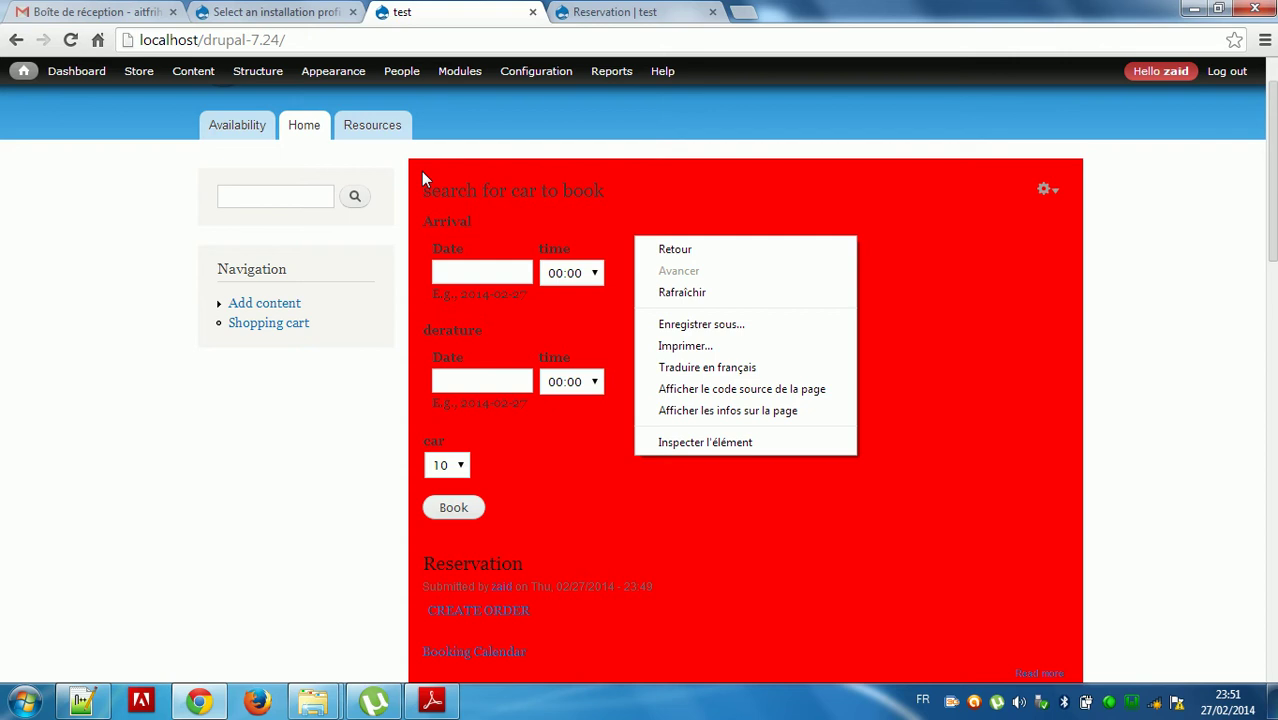
left_click(367, 38)
key("Return")
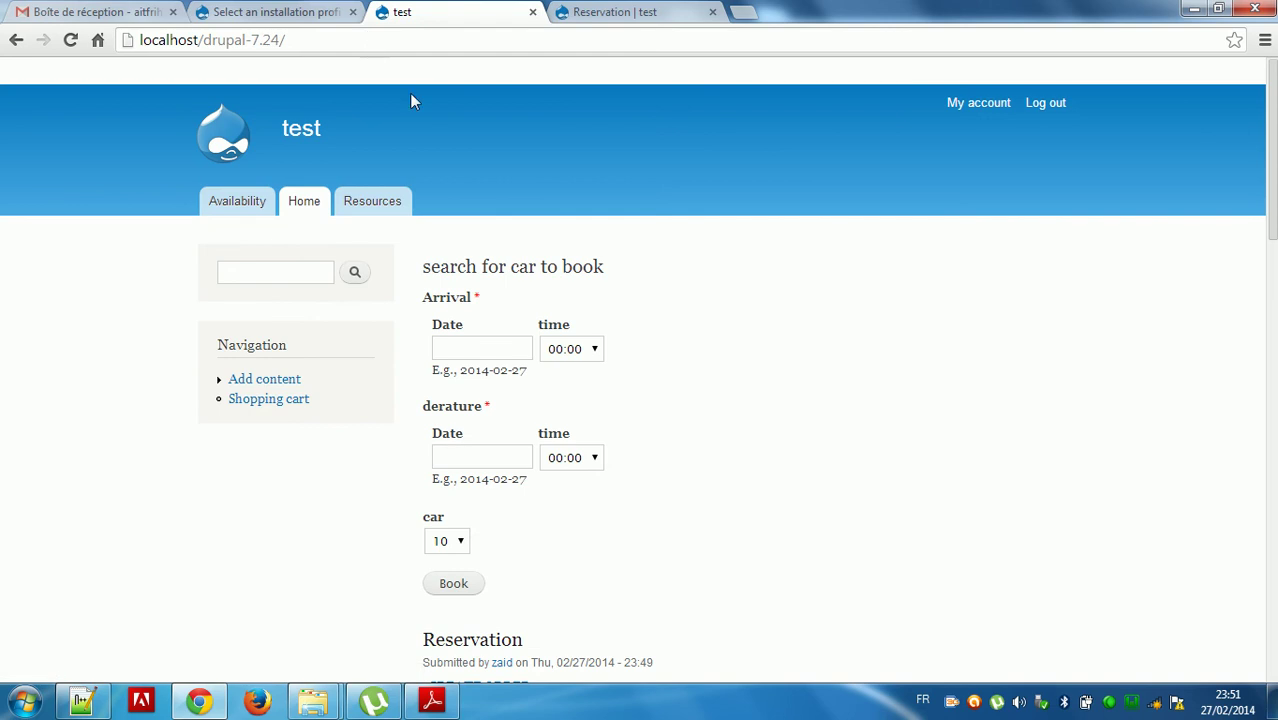
Inspect the search heading and navigate the element tree to div#block-agres-categories-1.
right_click(498, 264)
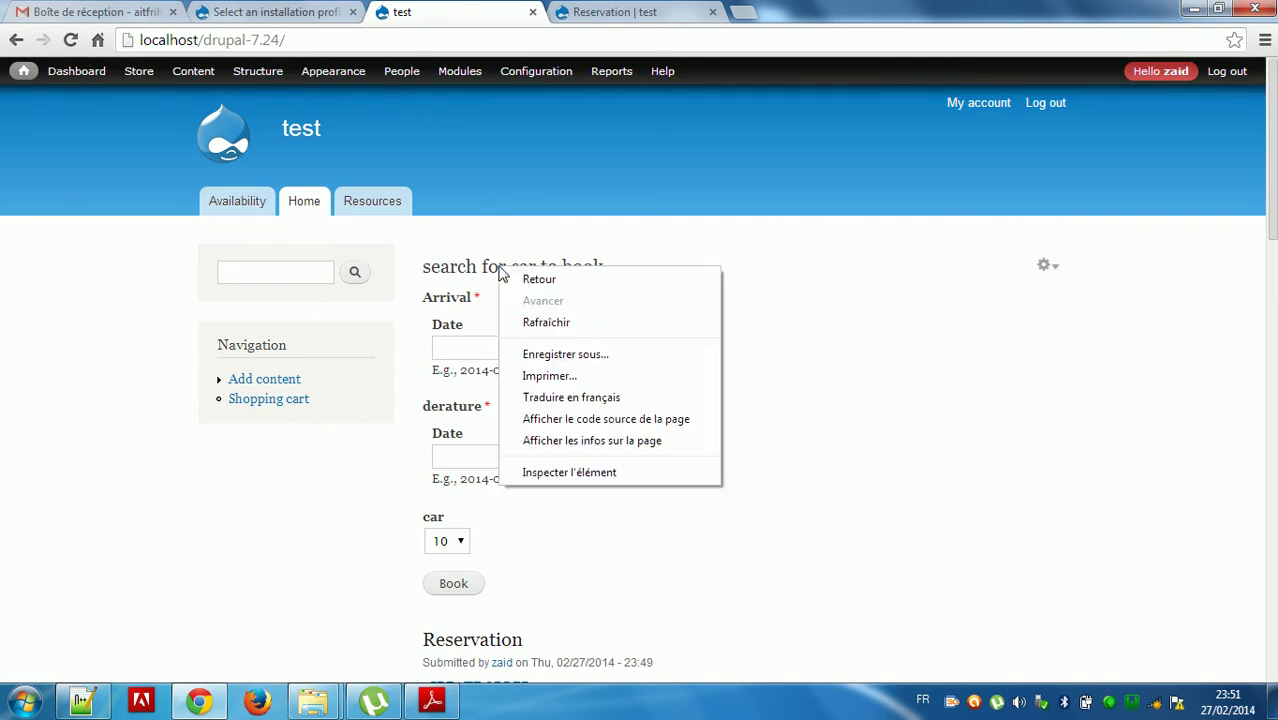
left_click(568, 471)
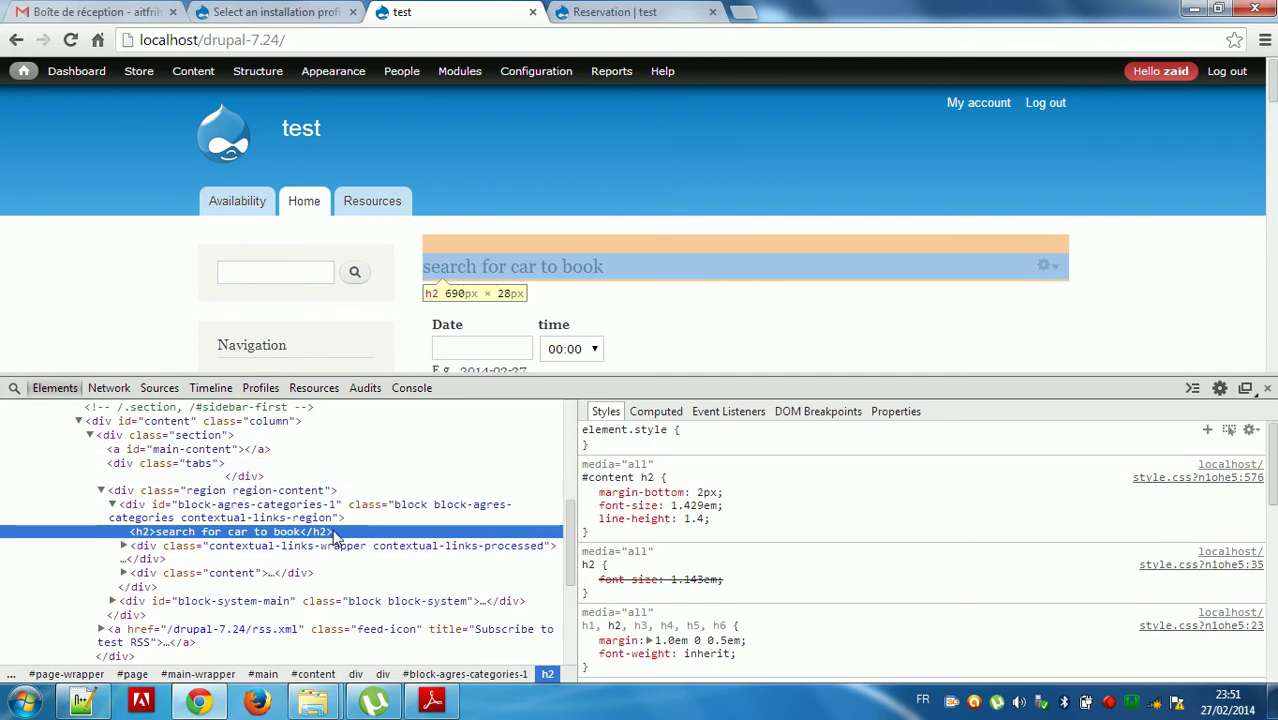
left_click(200, 465)
key("Up")
key("Up")
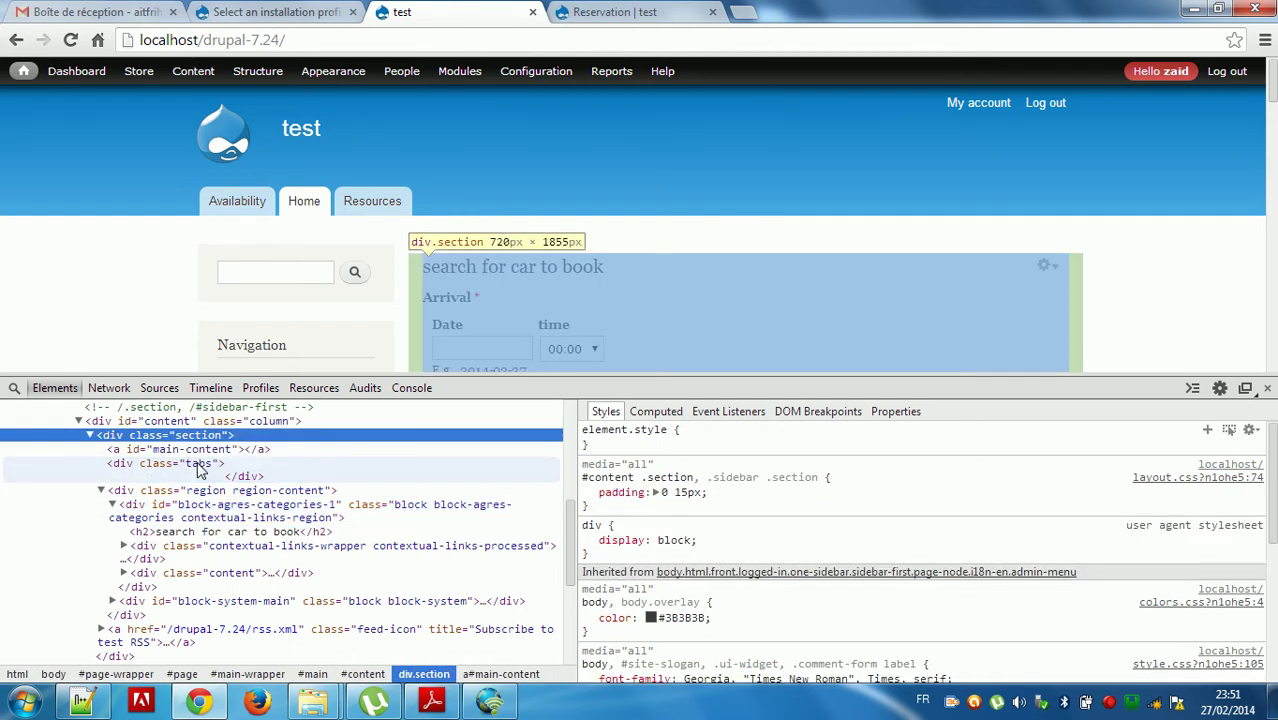
key("Up")
key("Down")
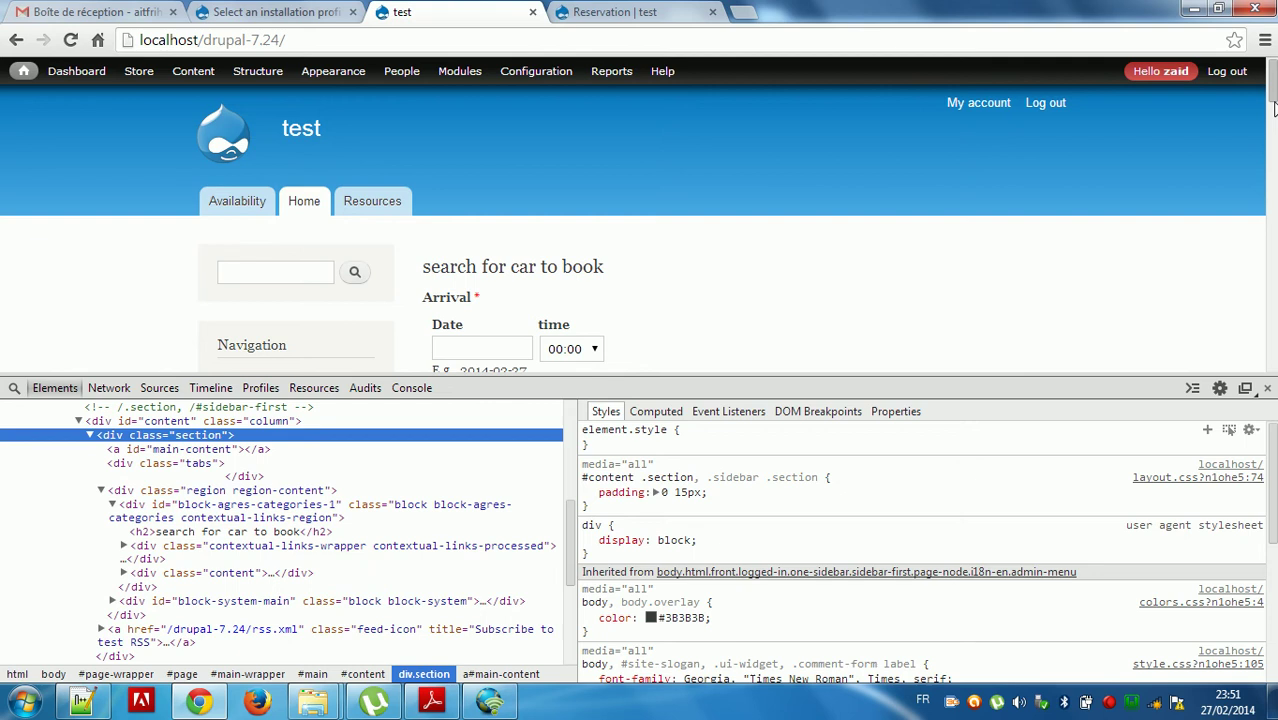
left_click_drag(1273, 95, 1273, 128)
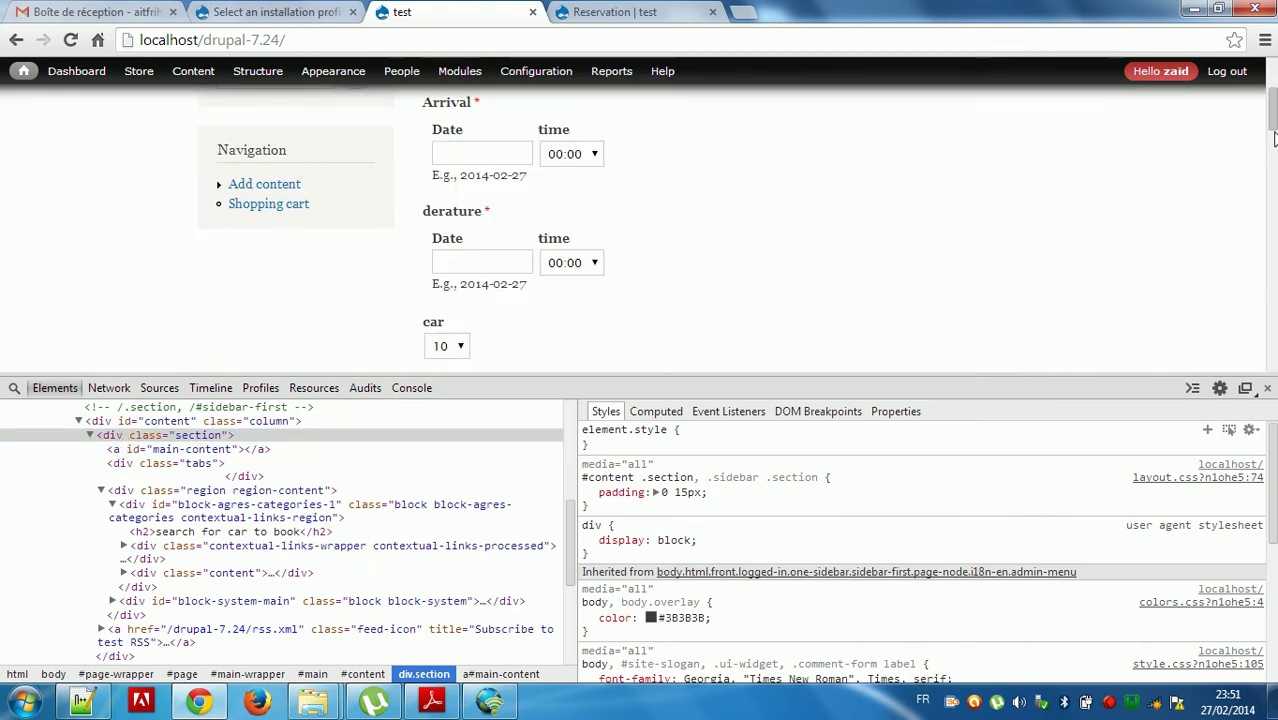
left_click_drag(1273, 115, 1273, 155)
scroll(1275, 156, "down", 1)
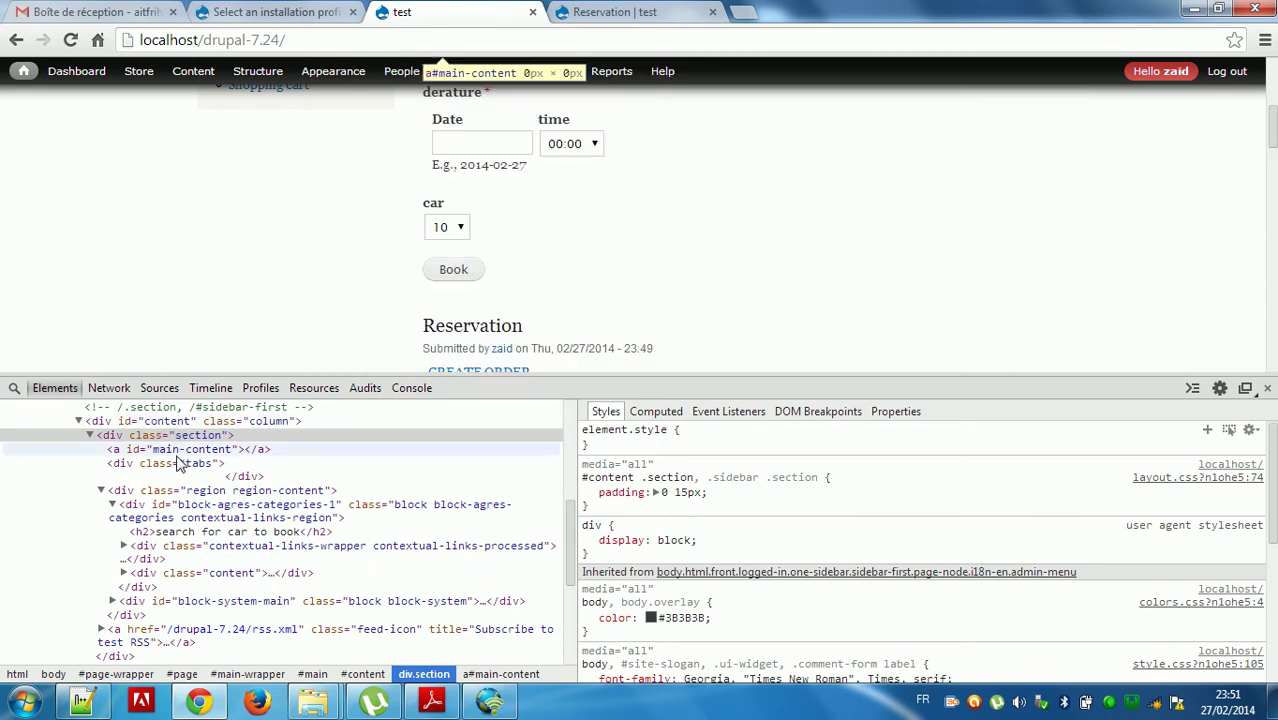
left_click(183, 511)
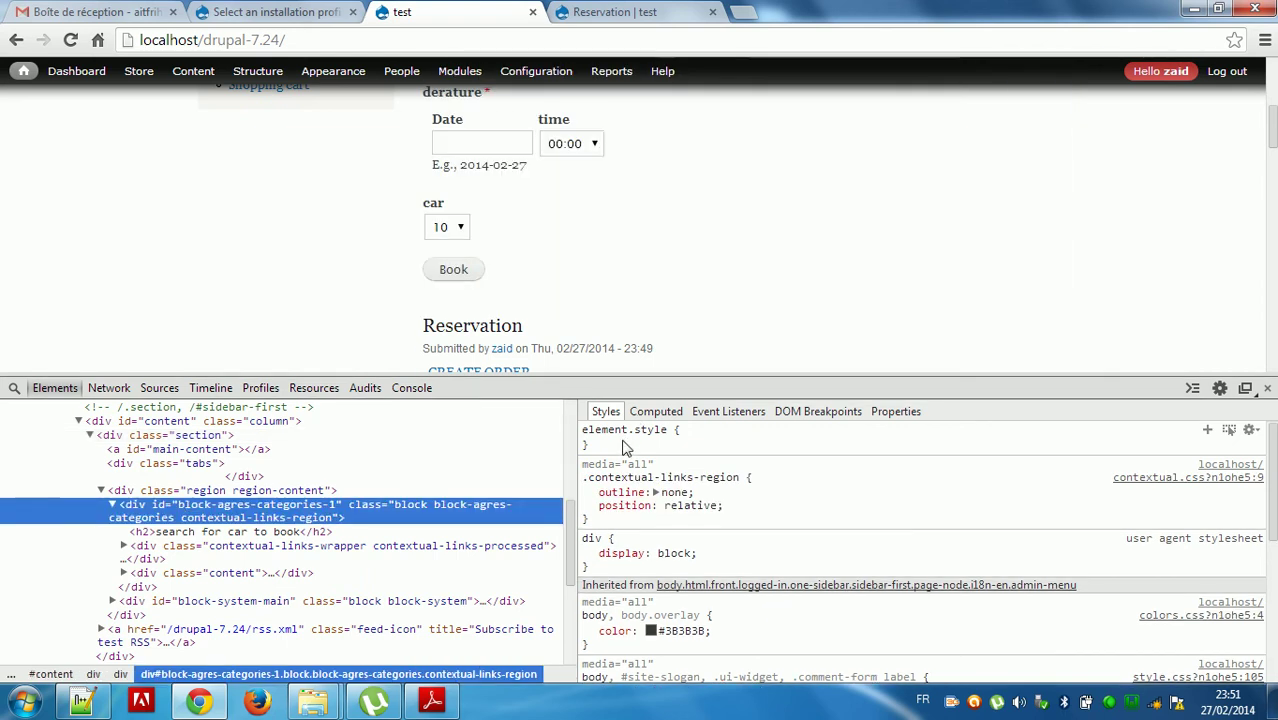
Add background-color red to the block, change it to #FFEB00 yellow, and close DevTools.
left_click(622, 447)
type("background")
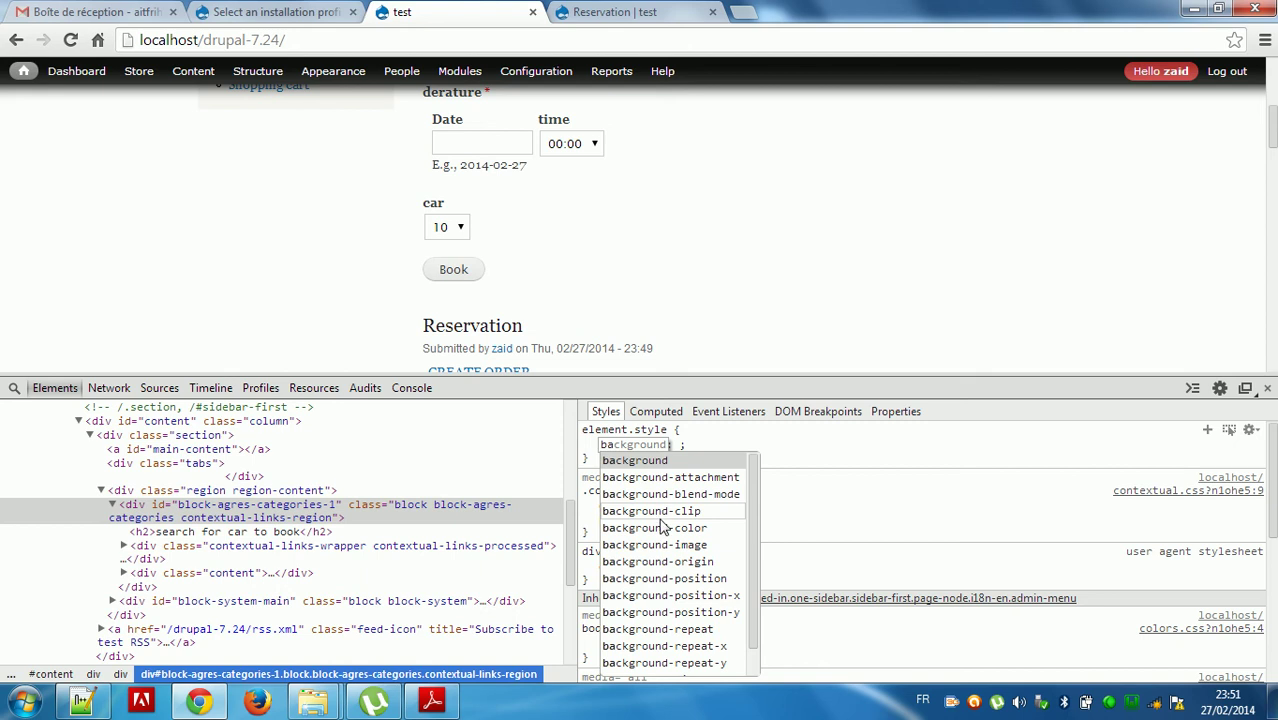
left_click(660, 530)
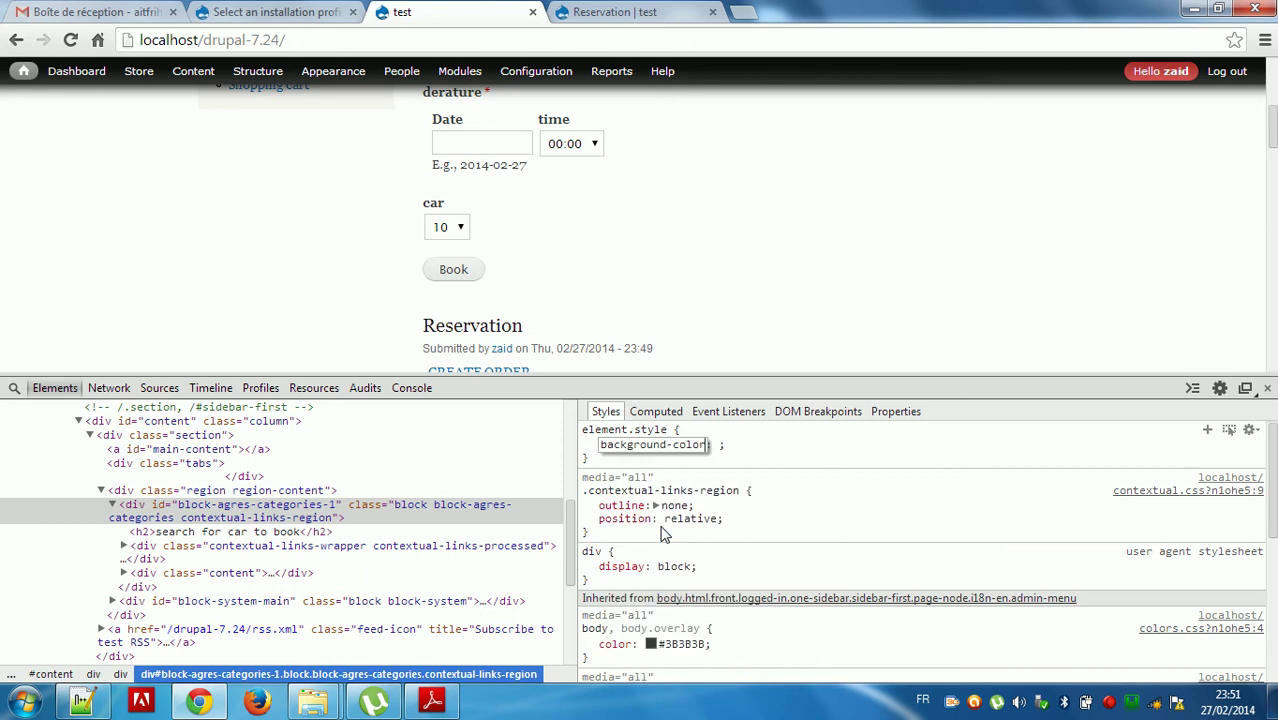
key("Tab")
type("red")
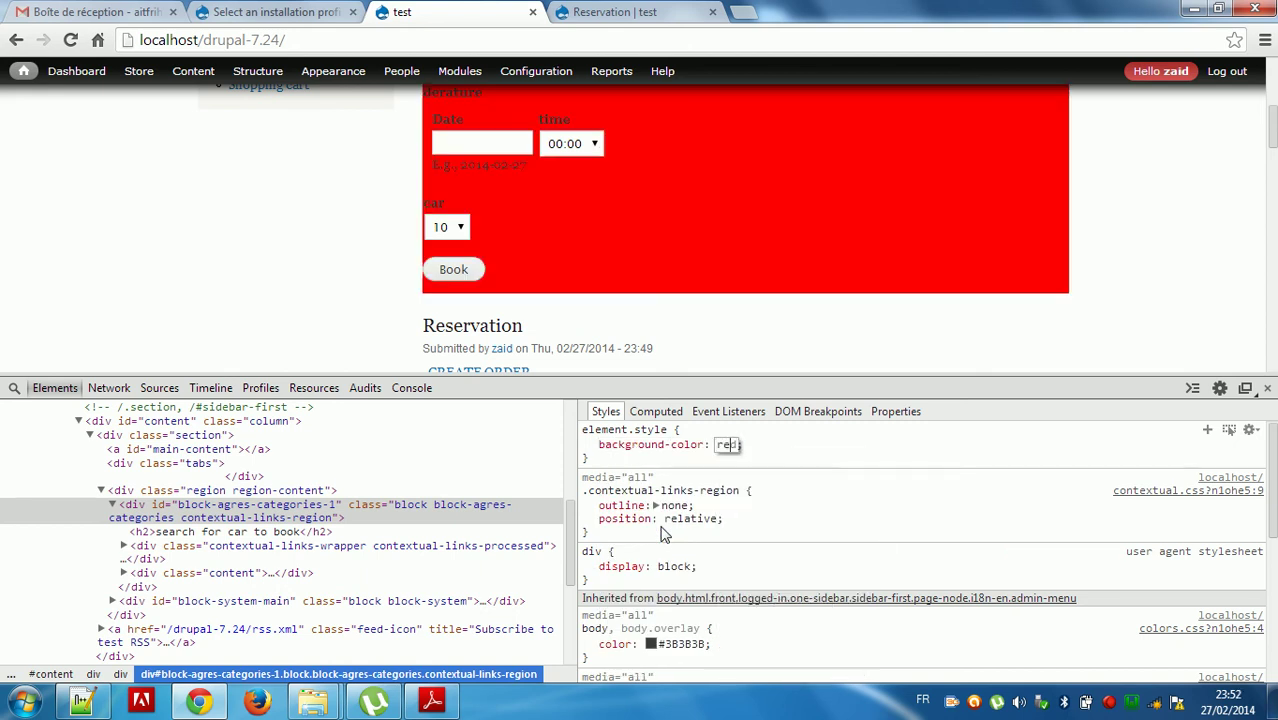
key("Return")
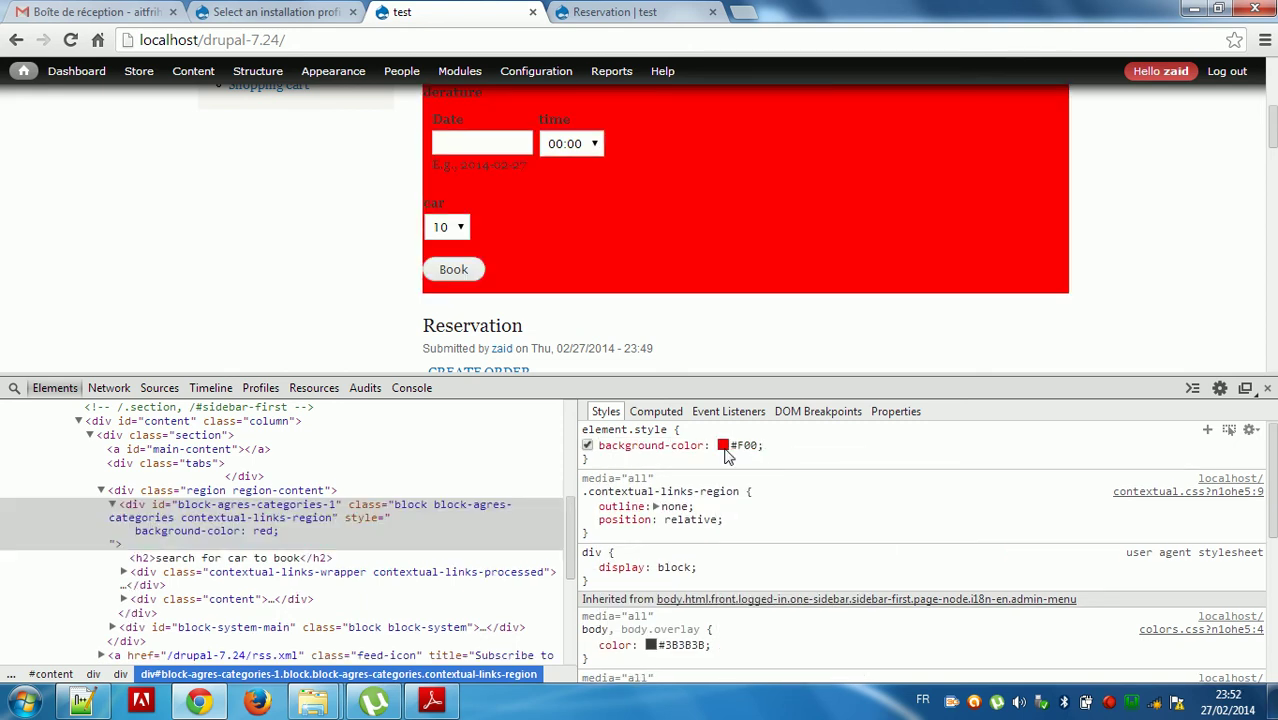
left_click(722, 445)
left_click_drag(880, 525, 885, 602)
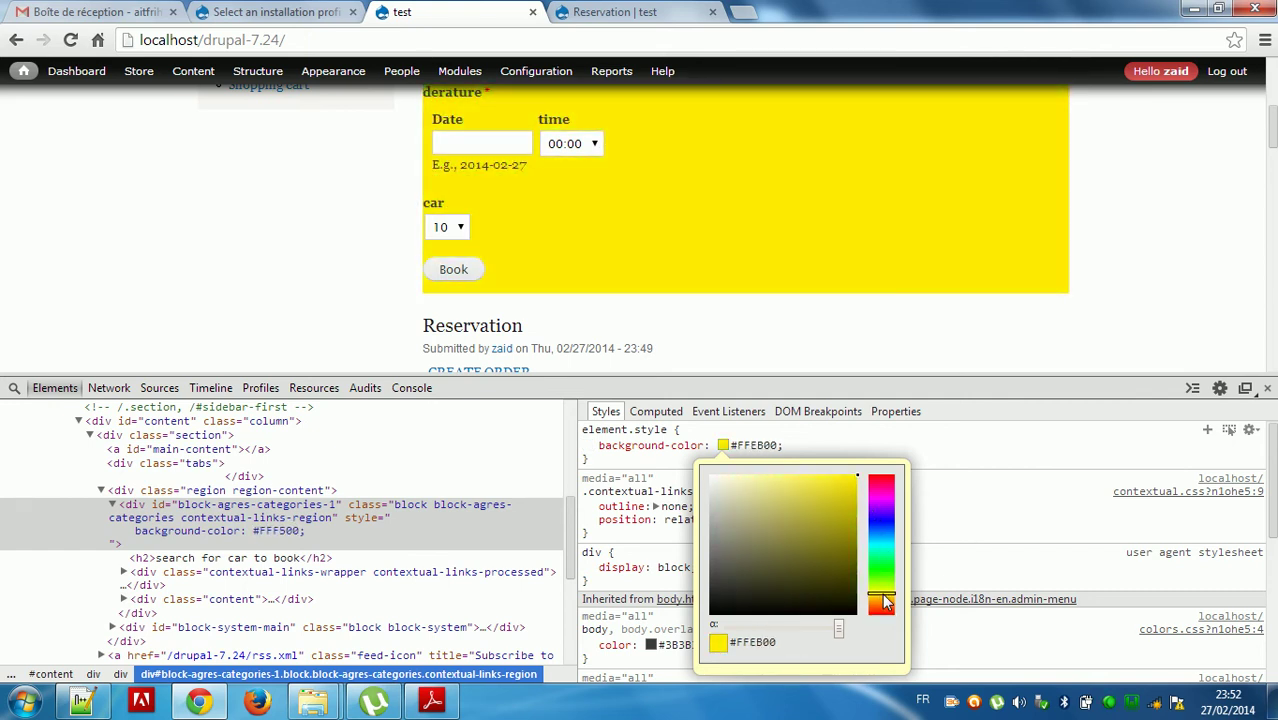
left_click(1066, 300)
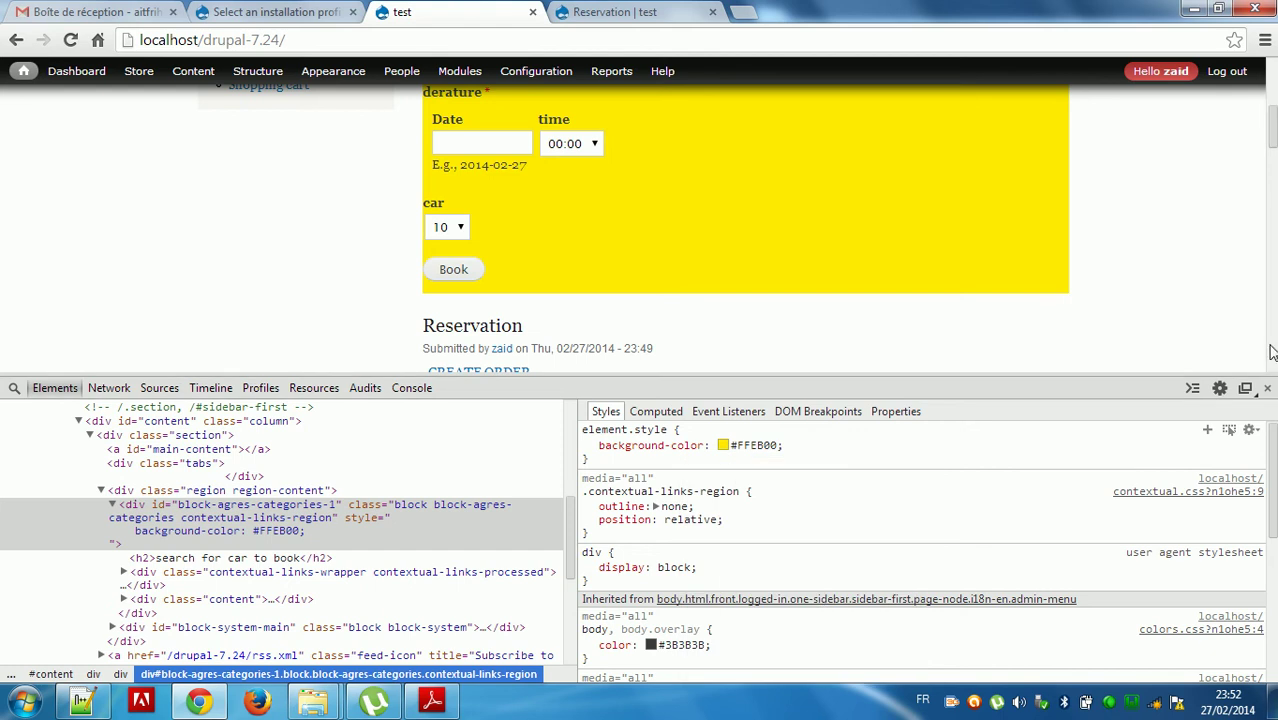
left_click(1268, 388)
Set the arrival date to 26 March 2014 and departure date to 30 March 2014.
scroll(1268, 390, "up", 3)
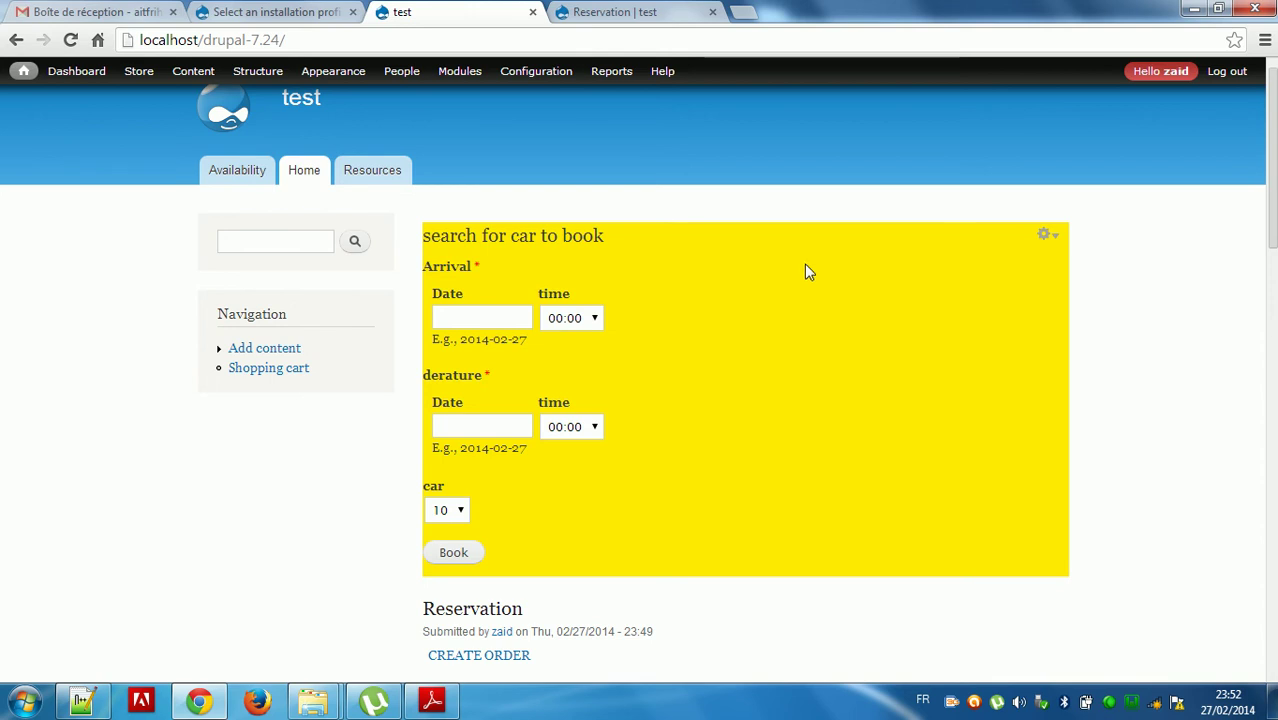
left_click(506, 318)
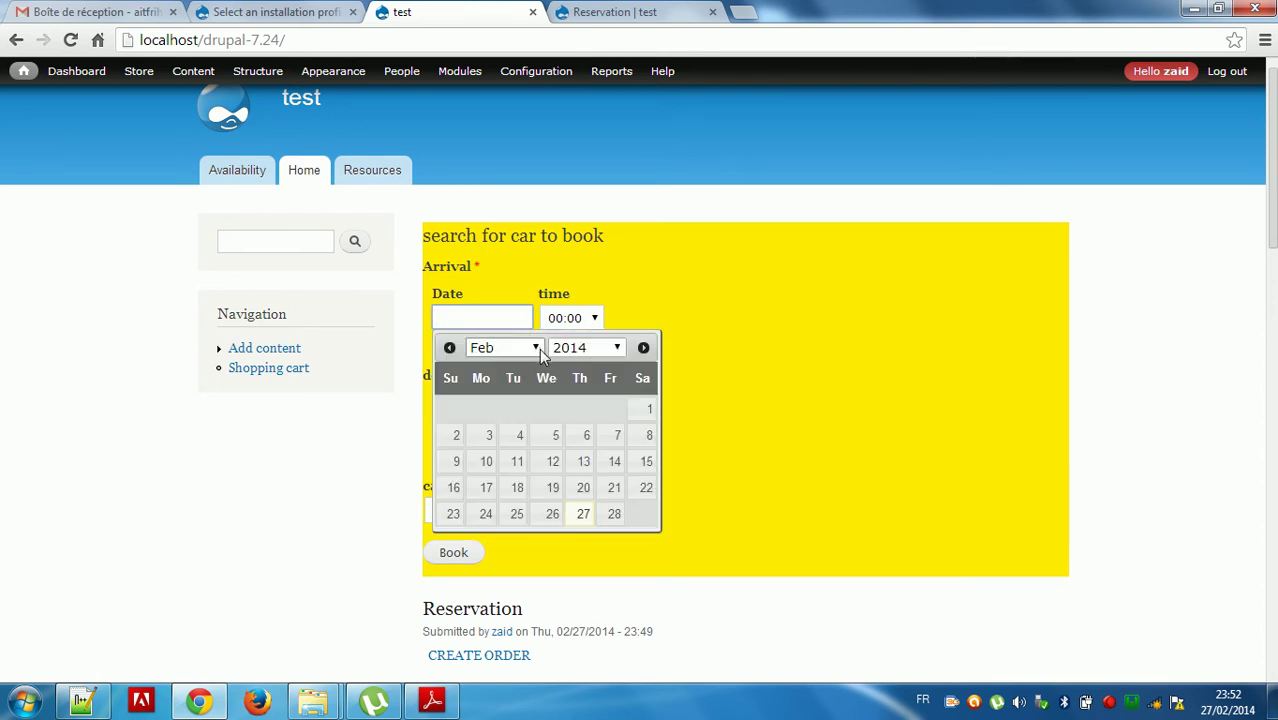
left_click(539, 350)
left_click(493, 397)
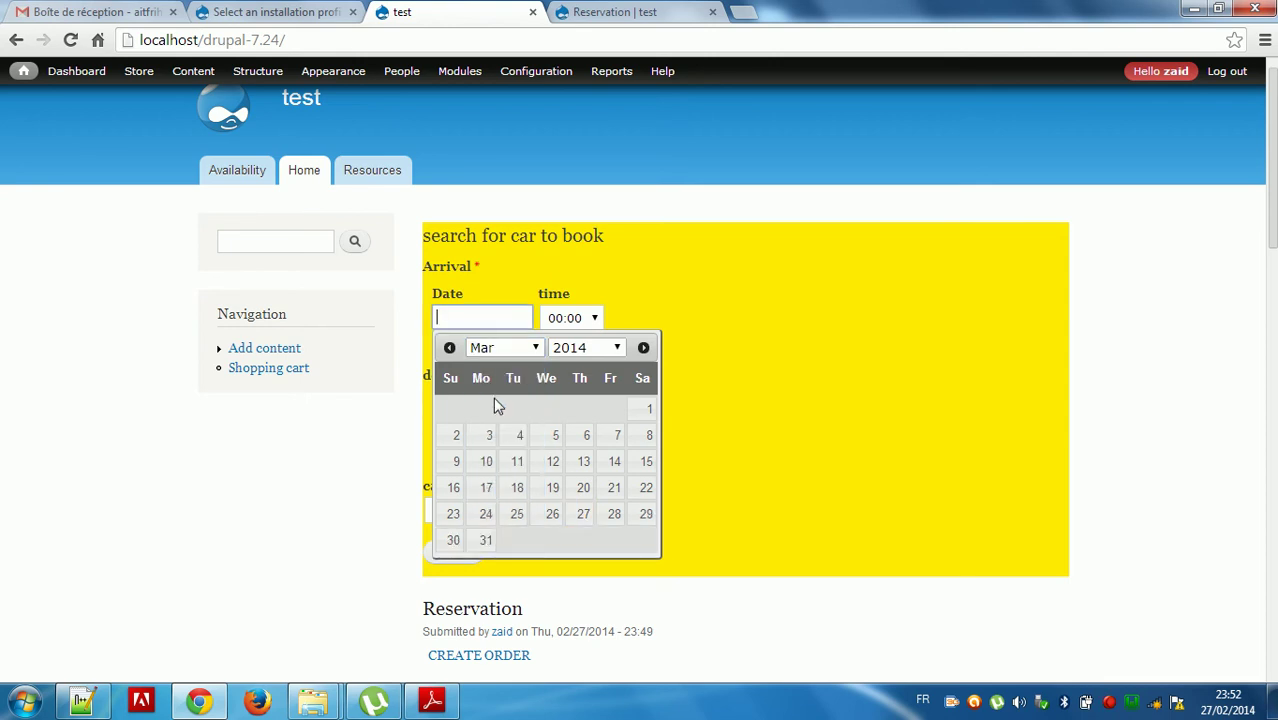
left_click(553, 515)
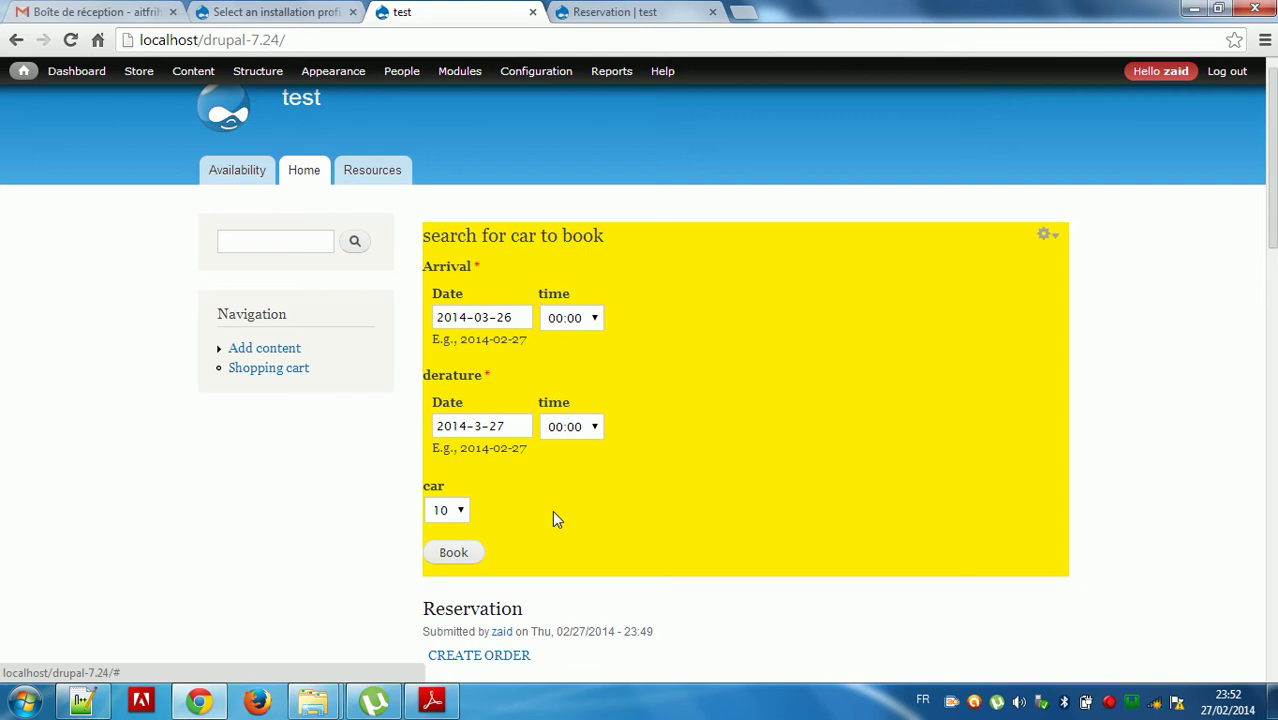
left_click(519, 426)
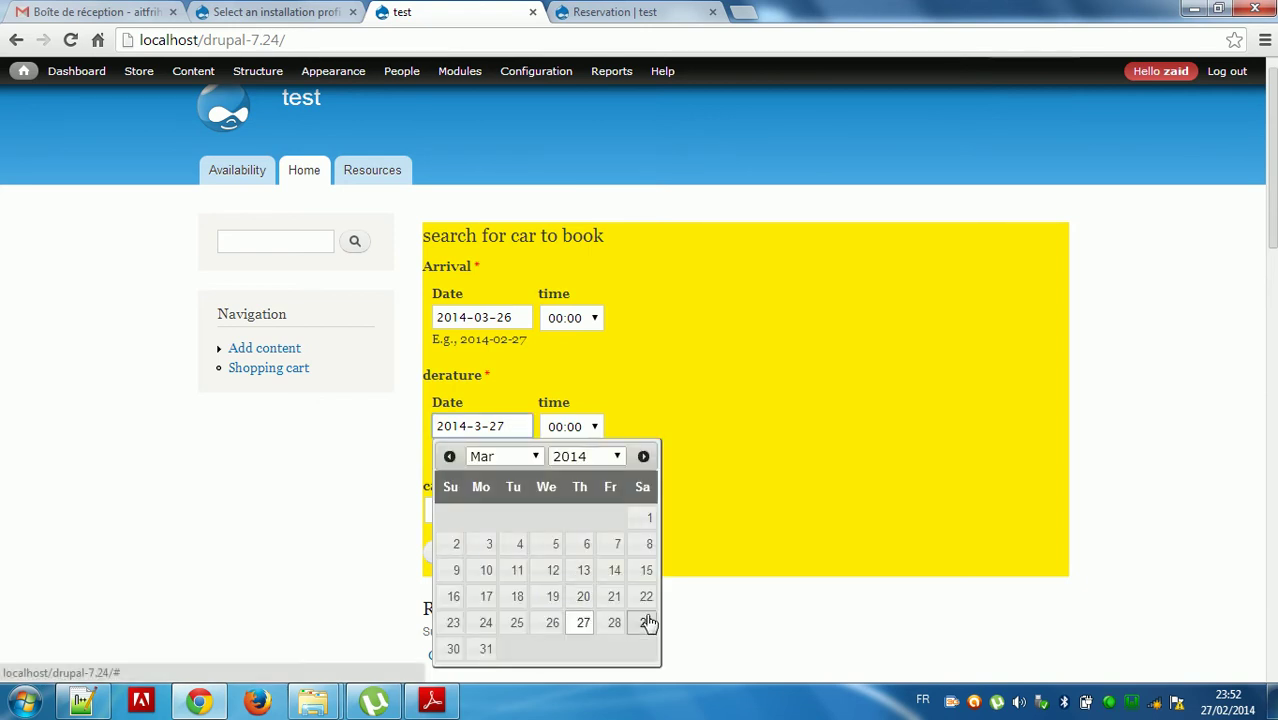
left_click(454, 649)
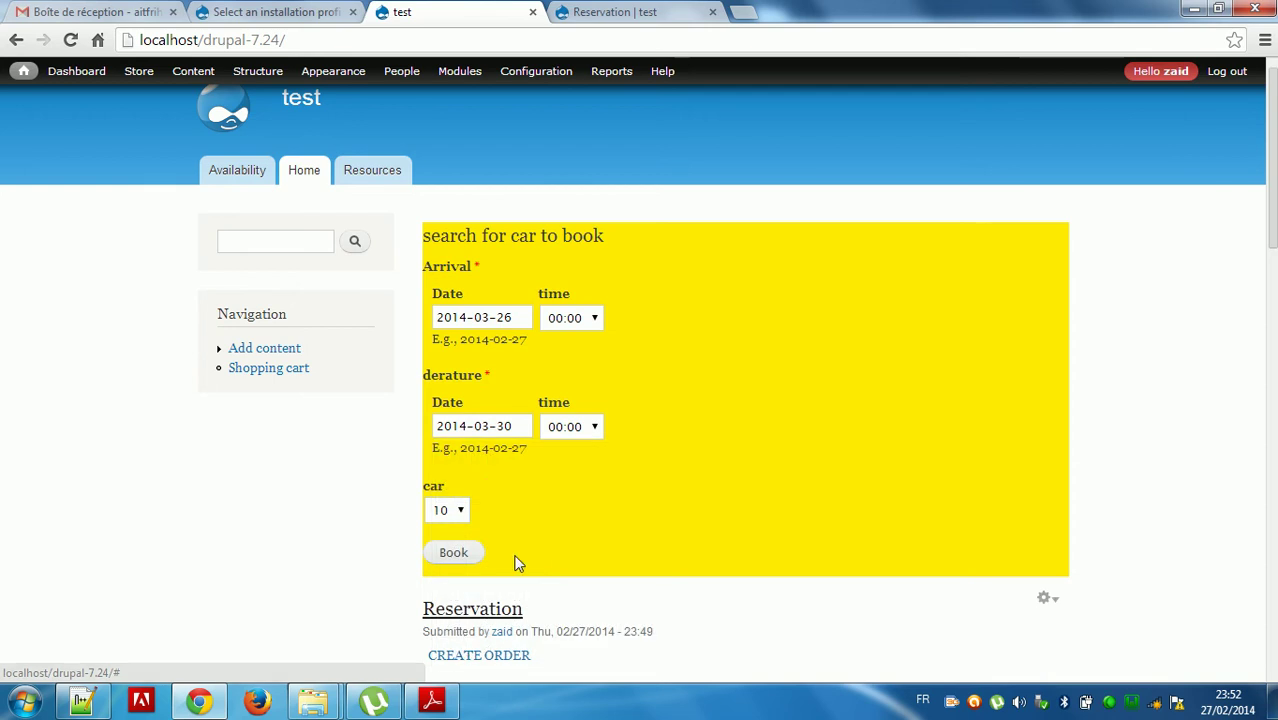
Choose 2 cars, arrival time 00:15 and departure time 04:15, and submit the booking.
left_click(459, 518)
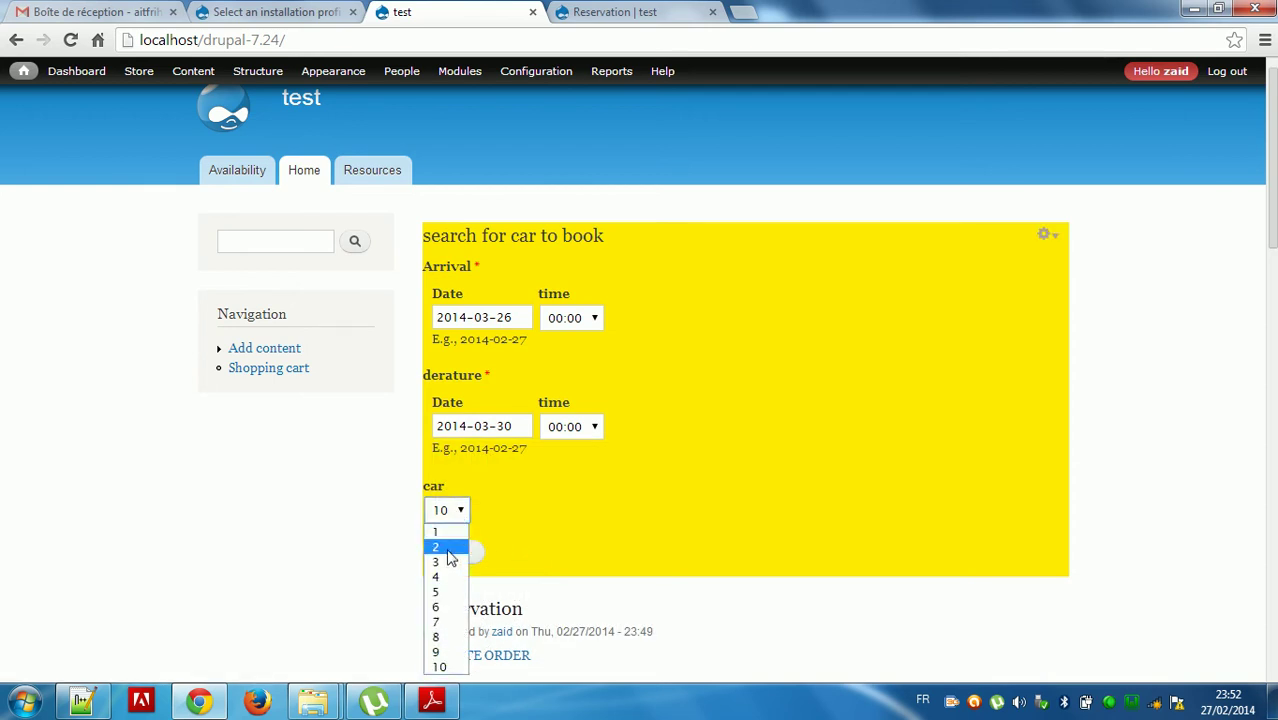
left_click(446, 536)
left_click(570, 318)
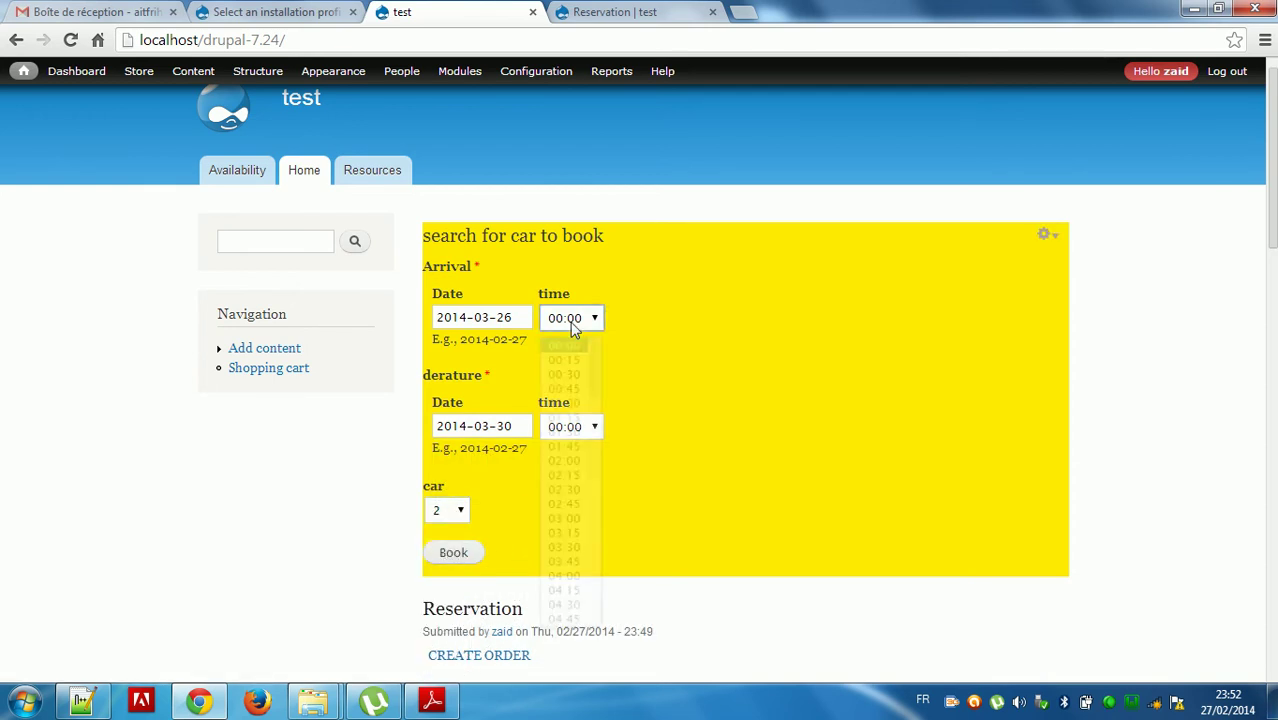
left_click(572, 356)
left_click(576, 427)
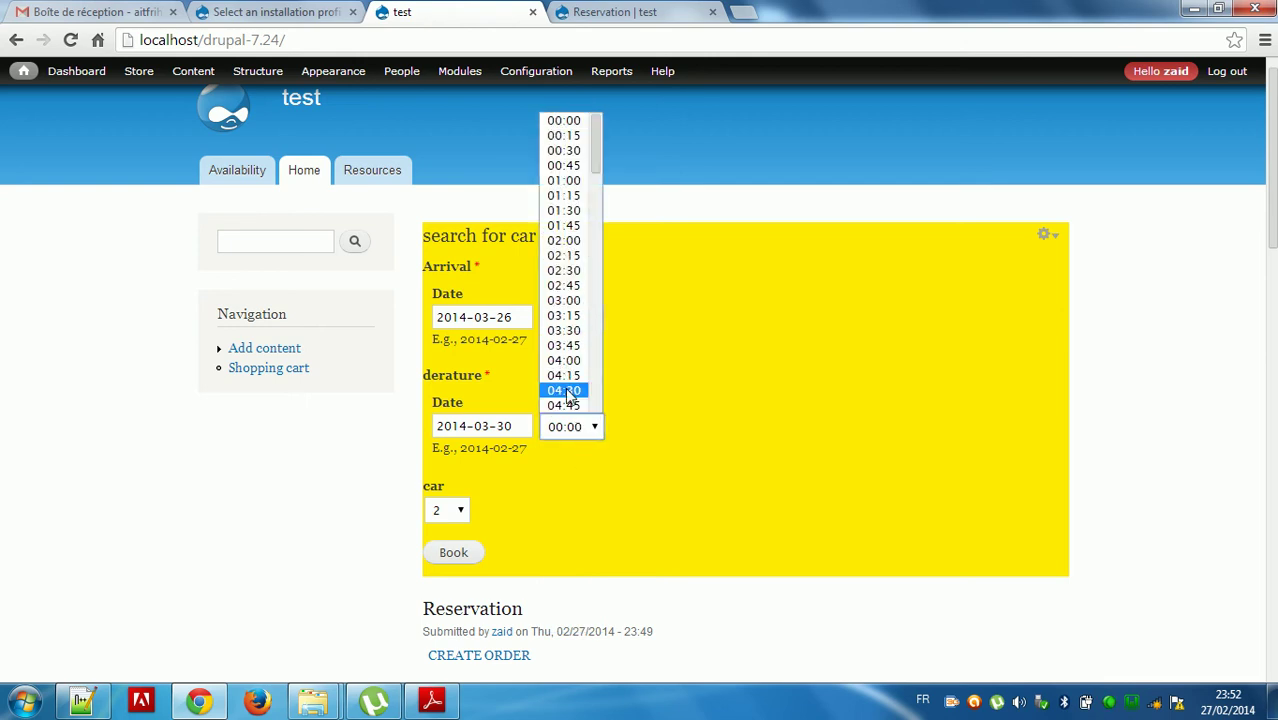
left_click(565, 374)
left_click(457, 556)
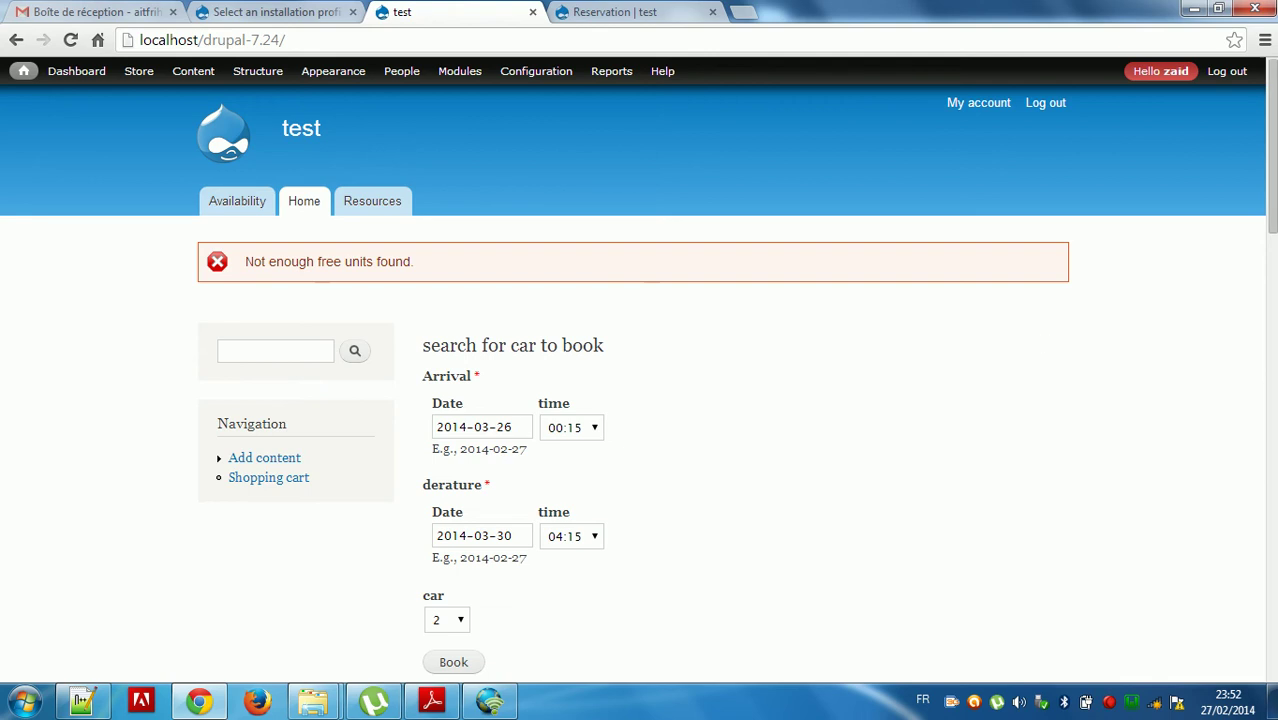
Switch to 1 car, change the departure date to 31 March 2014, and resubmit the search.
scroll(1258, 262, "down", 2)
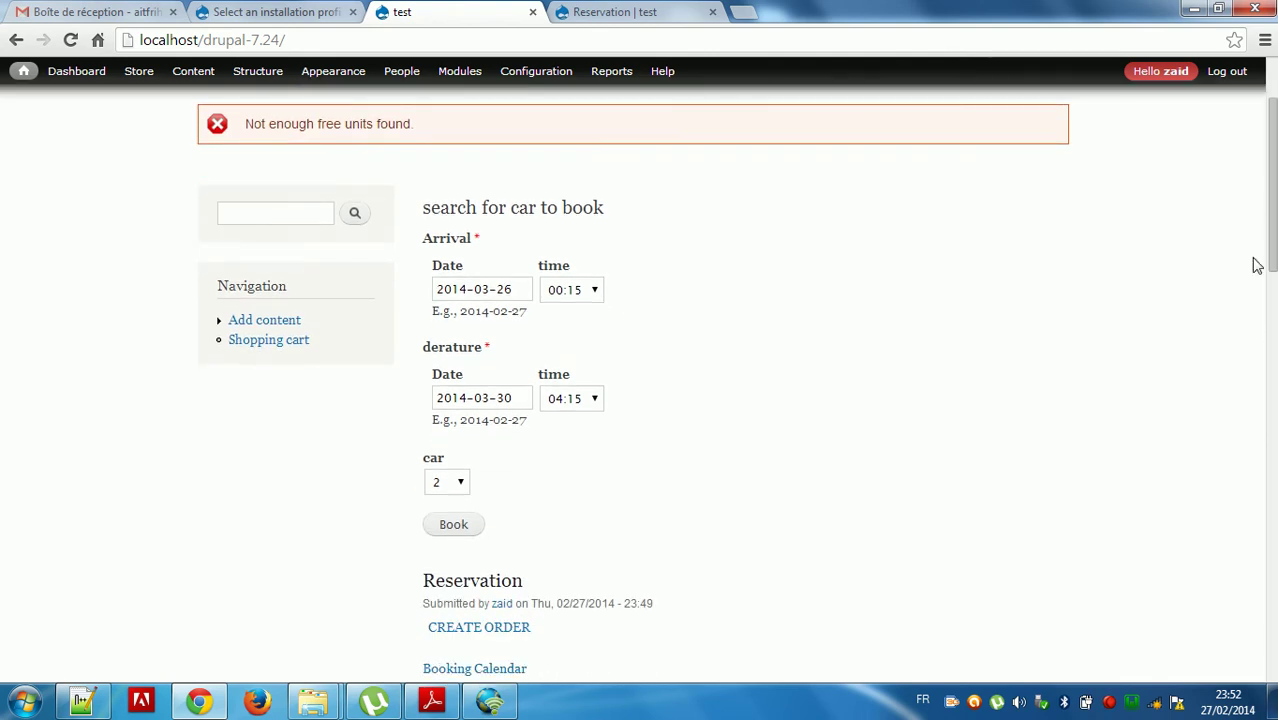
left_click(451, 484)
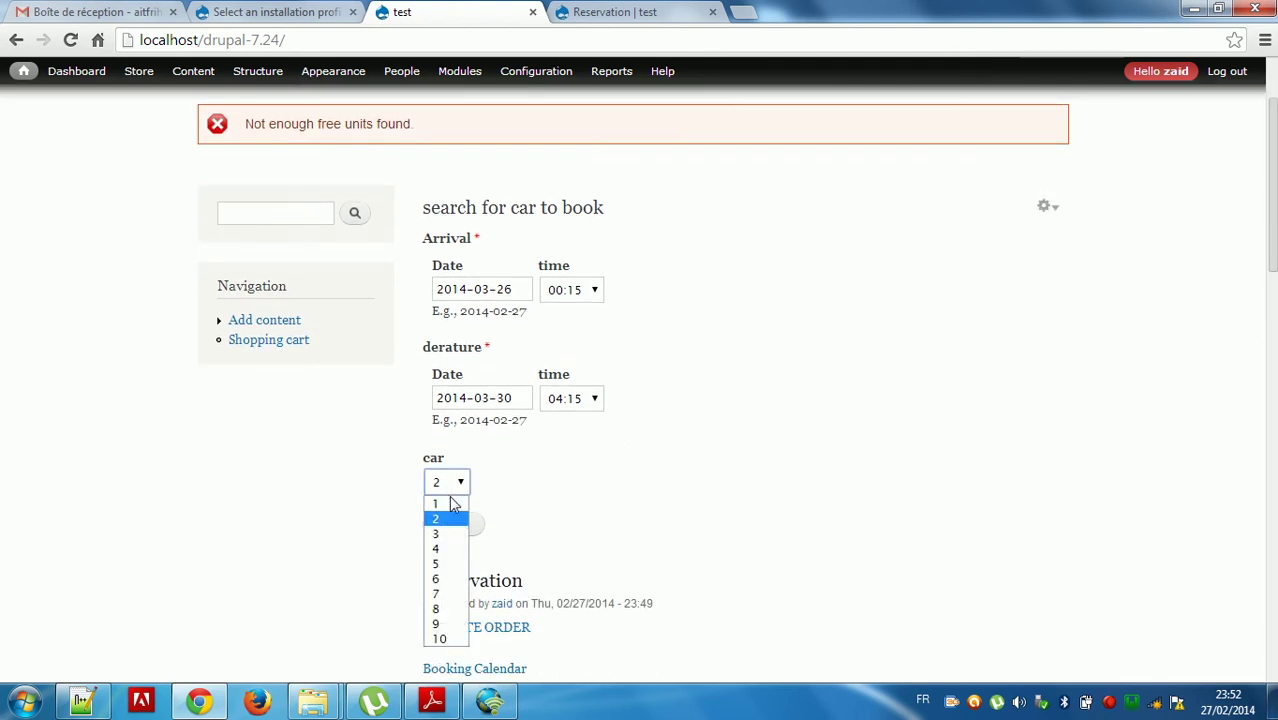
left_click(451, 502)
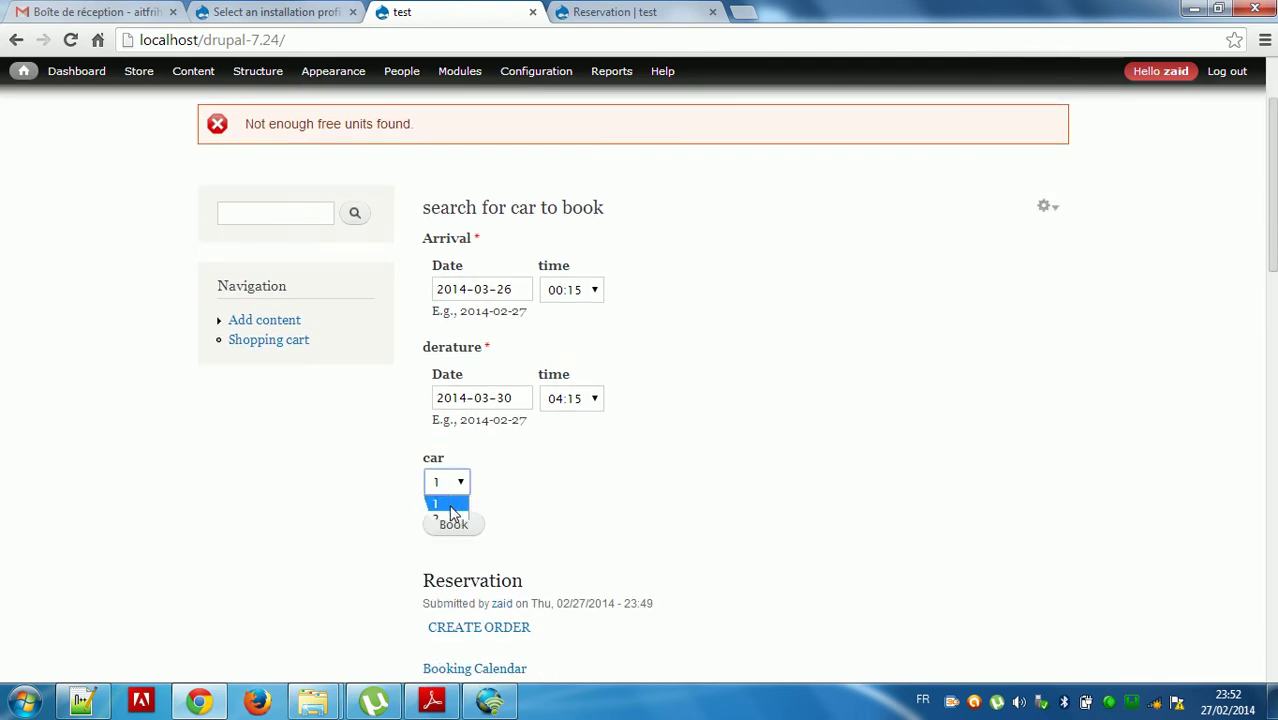
left_click(505, 289)
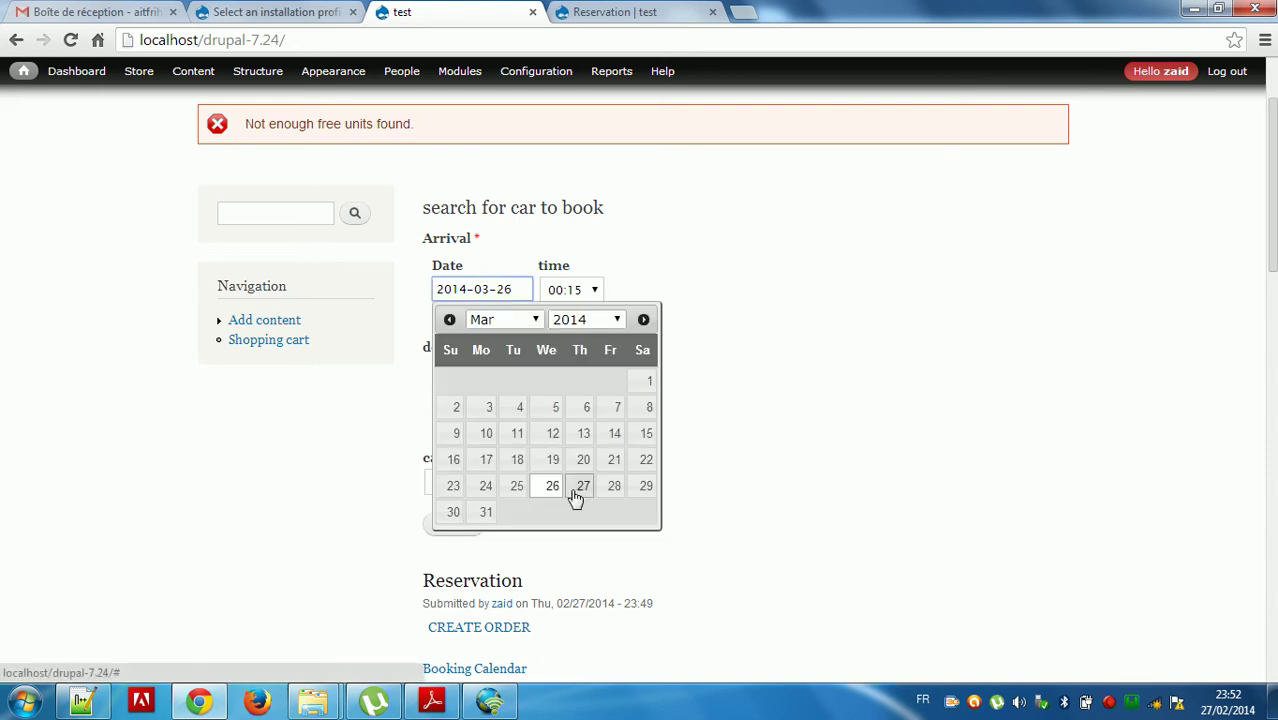
left_click(799, 337)
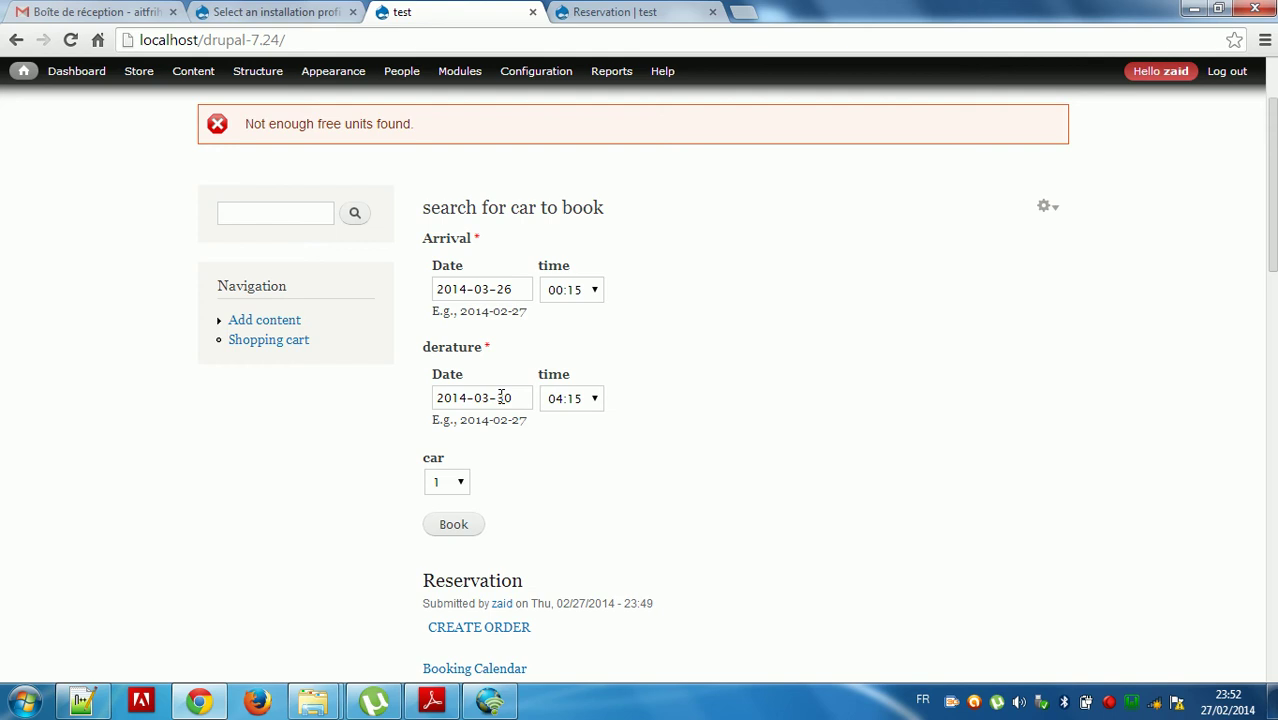
left_click(502, 397)
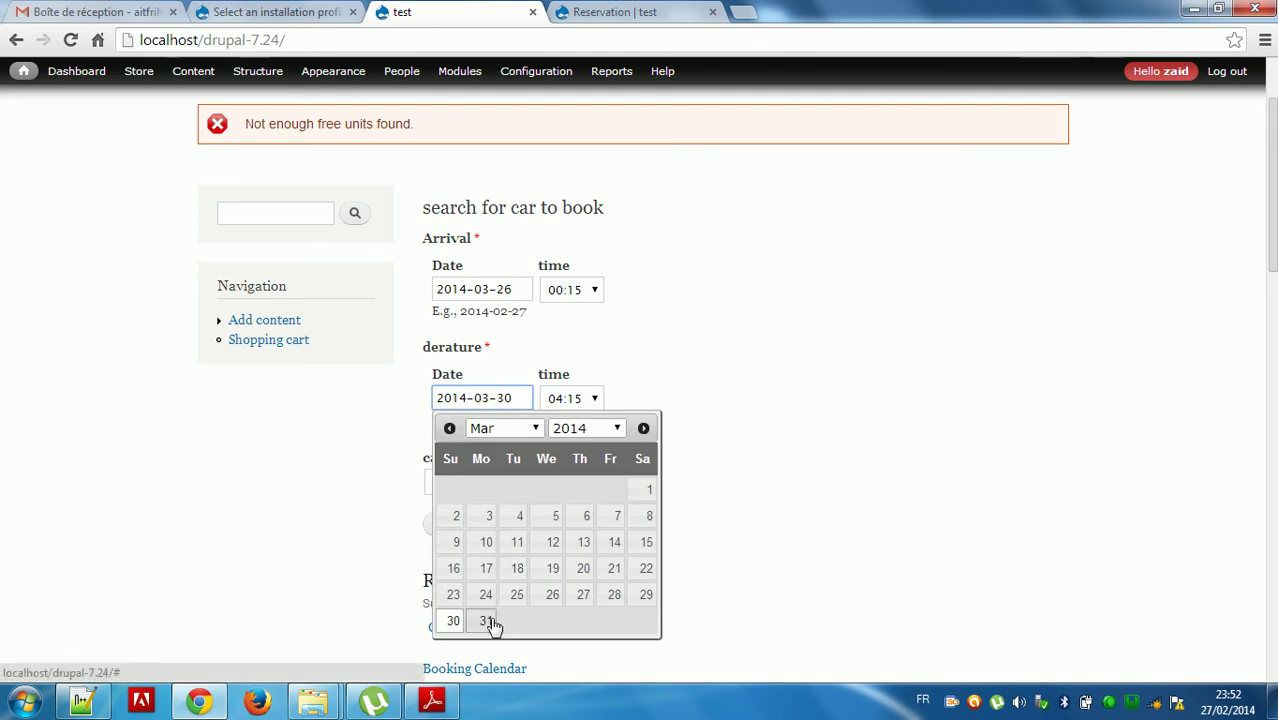
left_click(487, 621)
left_click(454, 528)
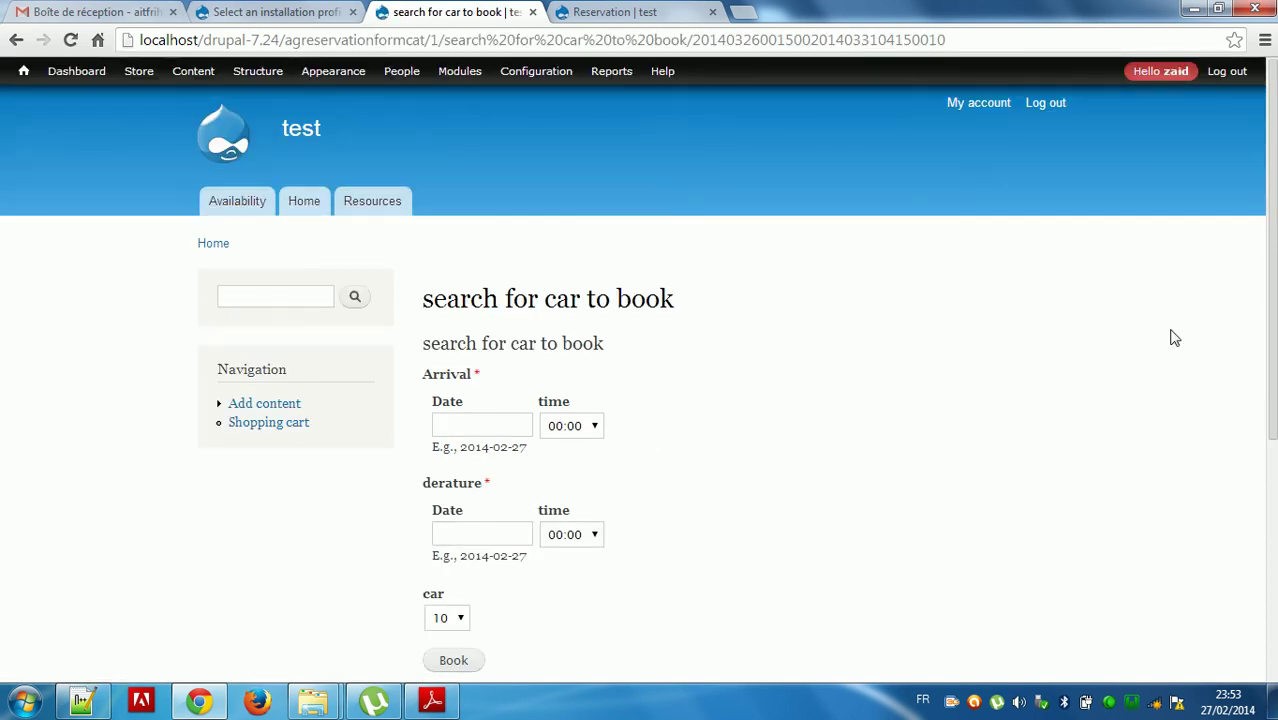
Scroll to the results table and add the mercides row to the cart.
scroll(1262, 367, "down", 2)
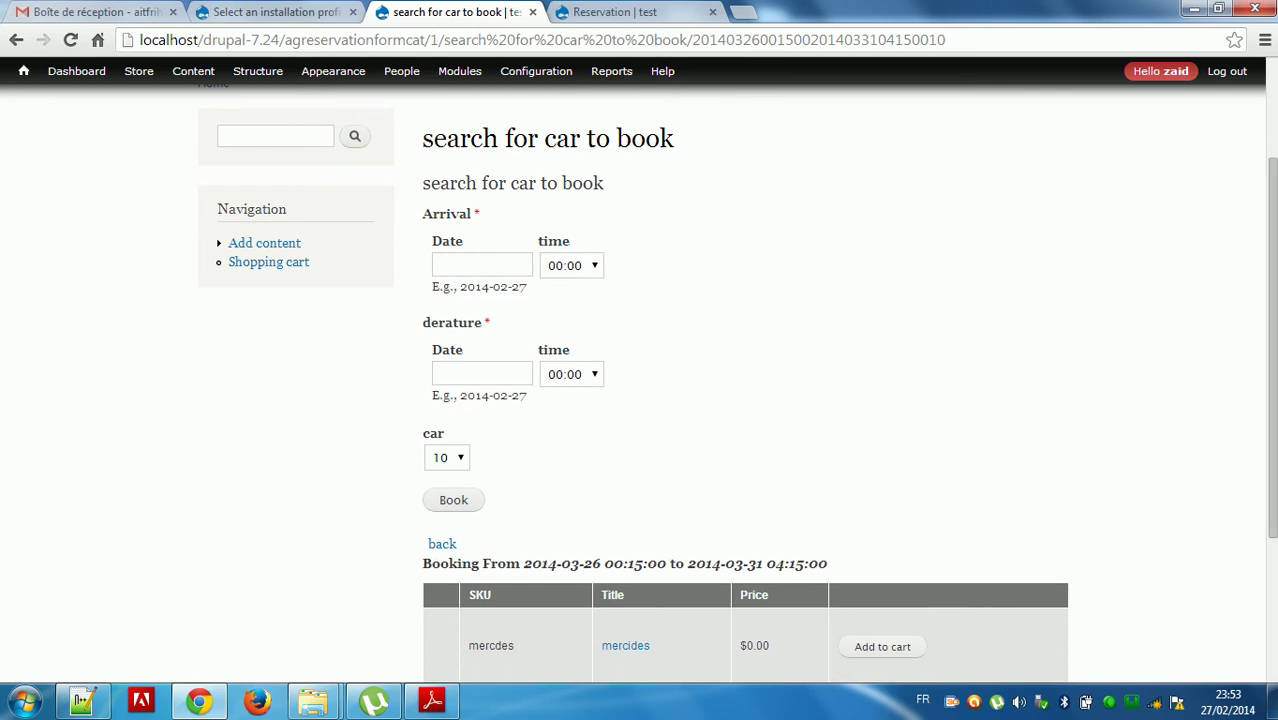
scroll(1262, 367, "down", 3)
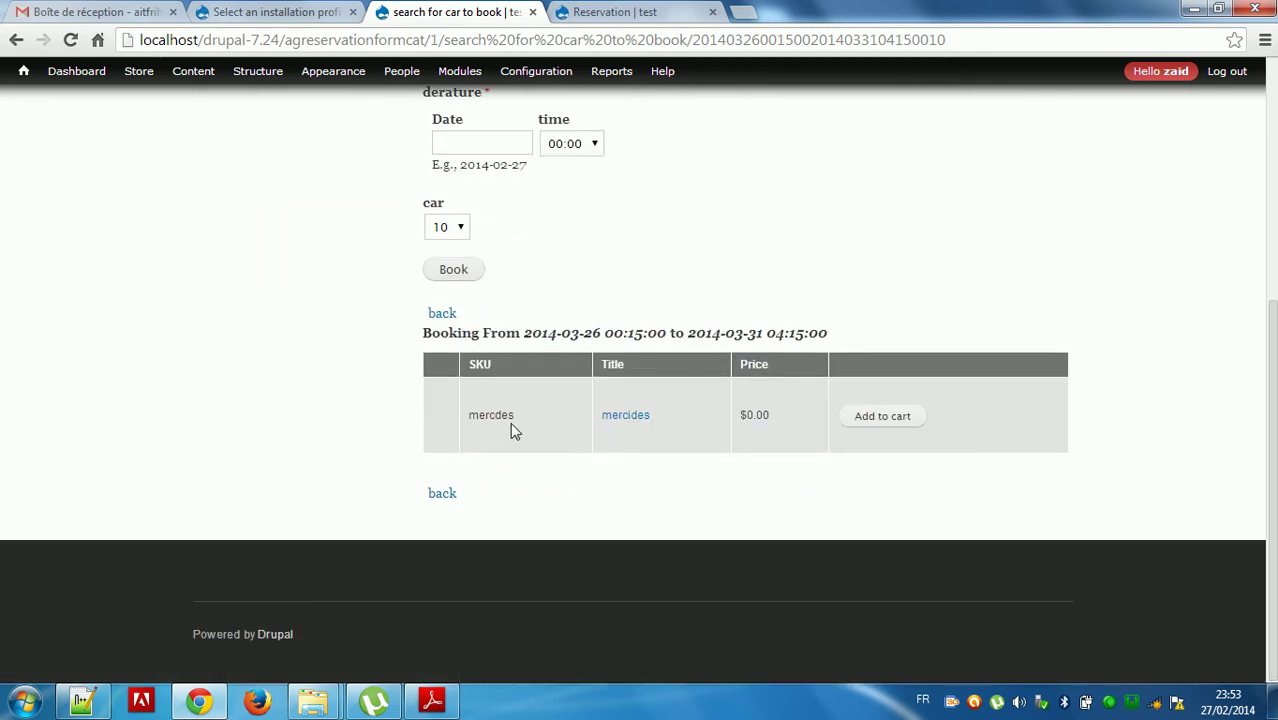
left_click(888, 422)
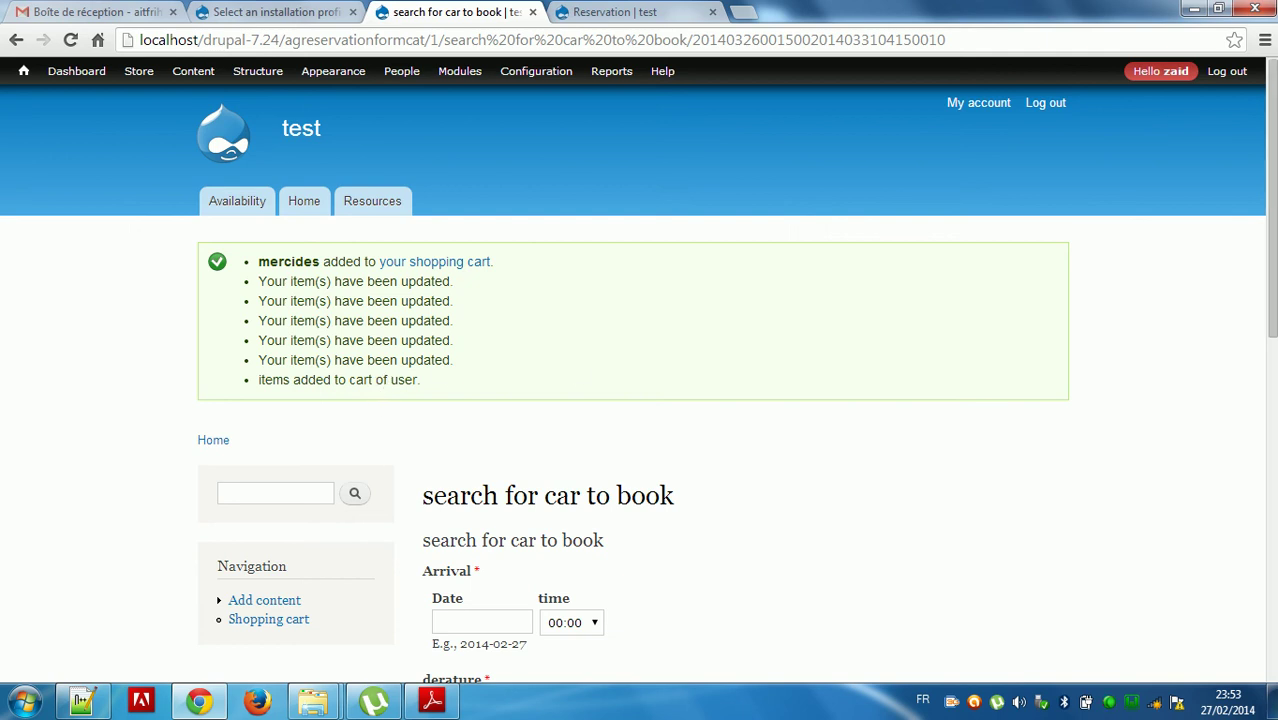
Review the mercides cart row (26–31 March 2014, 6 days) and proceed to Checkout.
scroll(1270, 300, "down", 3)
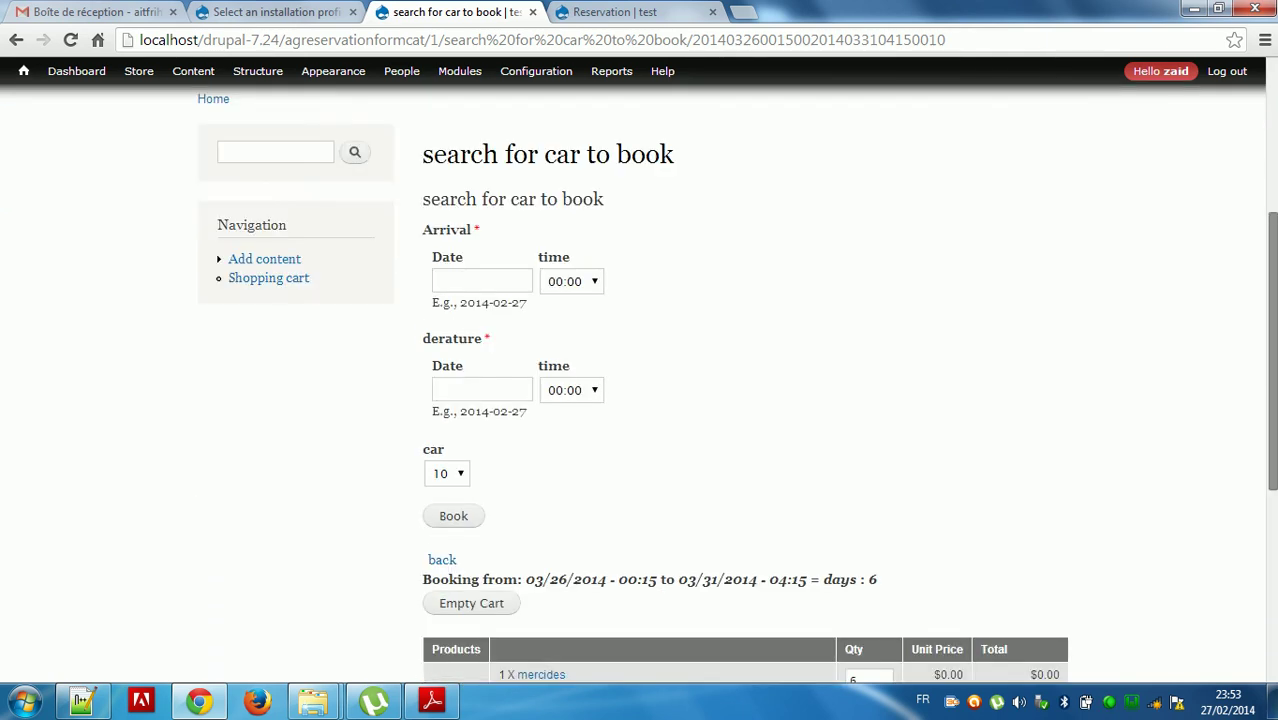
scroll(640, 370, "down", 2)
scroll(640, 370, "down", 1)
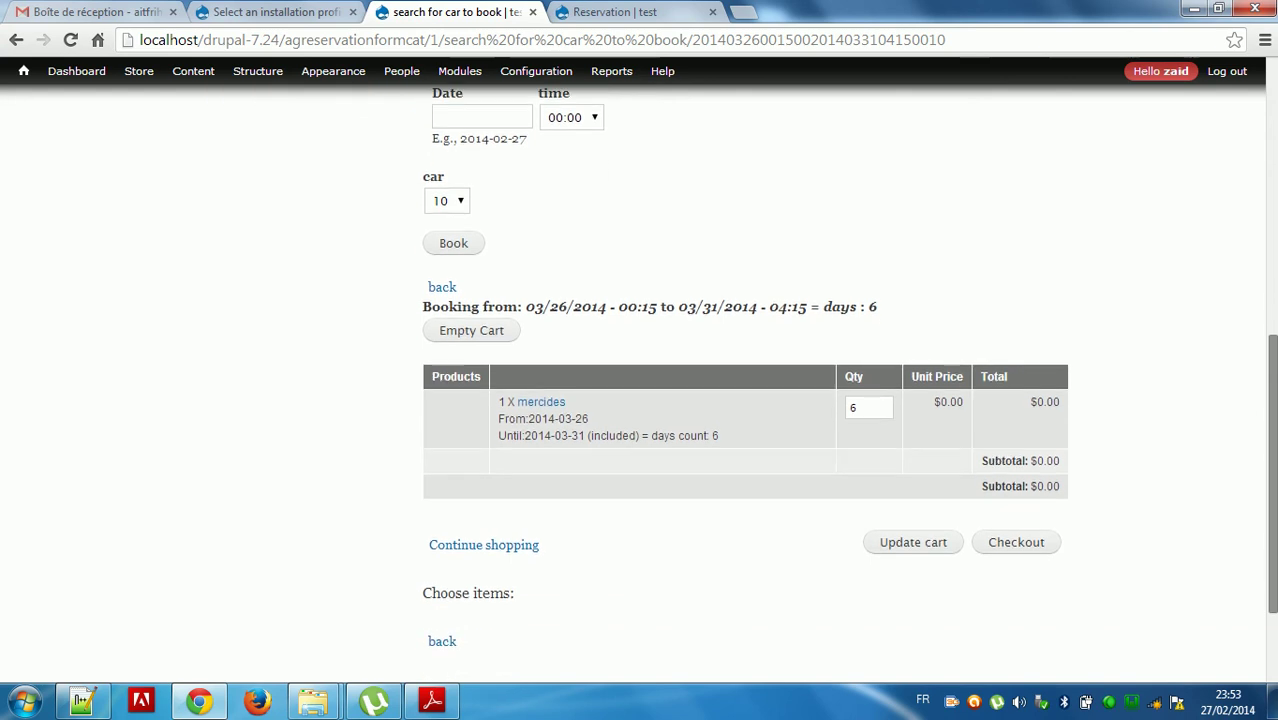
scroll(640, 370, "down", 1)
scroll(1084, 533, "down", 1)
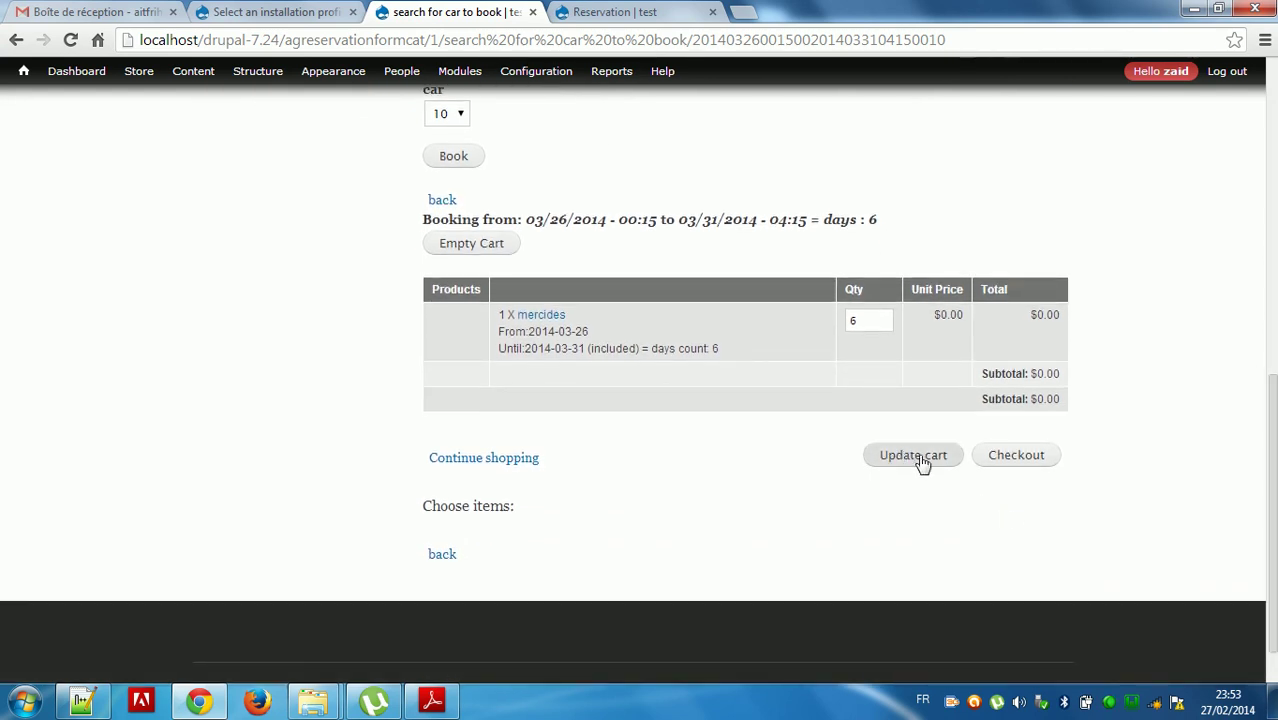
left_click(1010, 463)
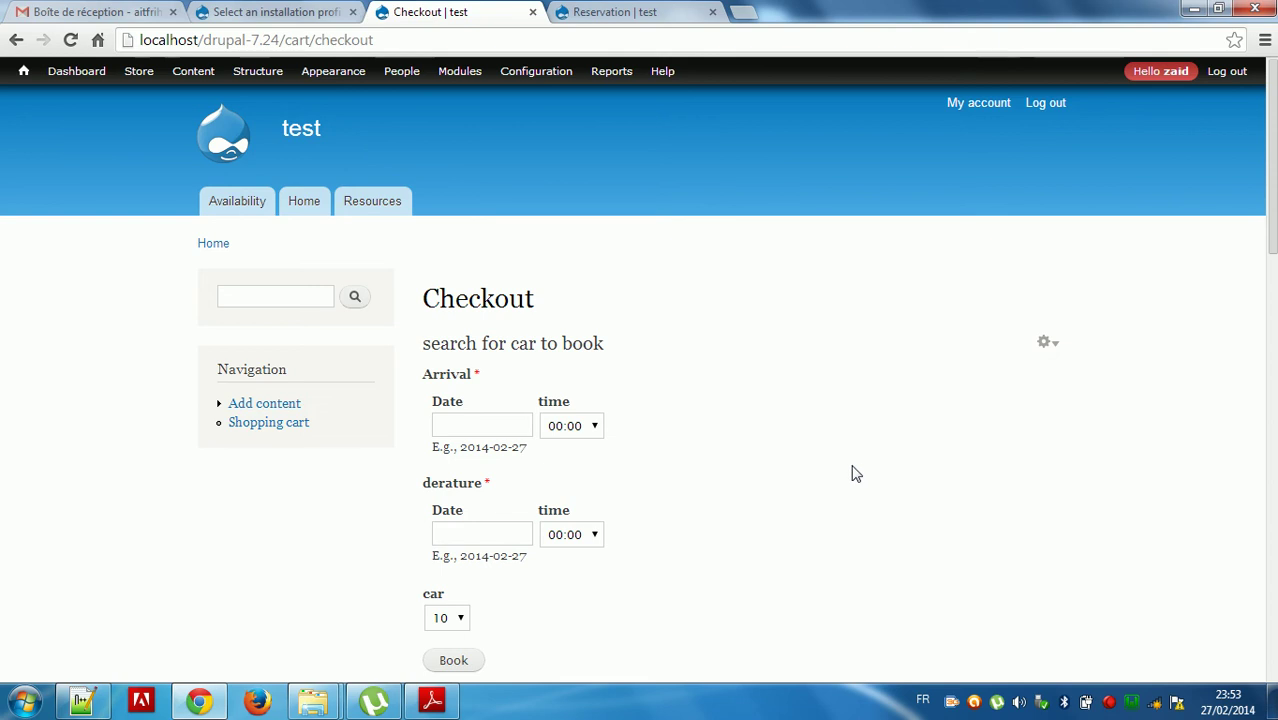
Look over the billing first and last name fields and State and Country lists without entering anything.
left_click_drag(1273, 214, 1273, 509)
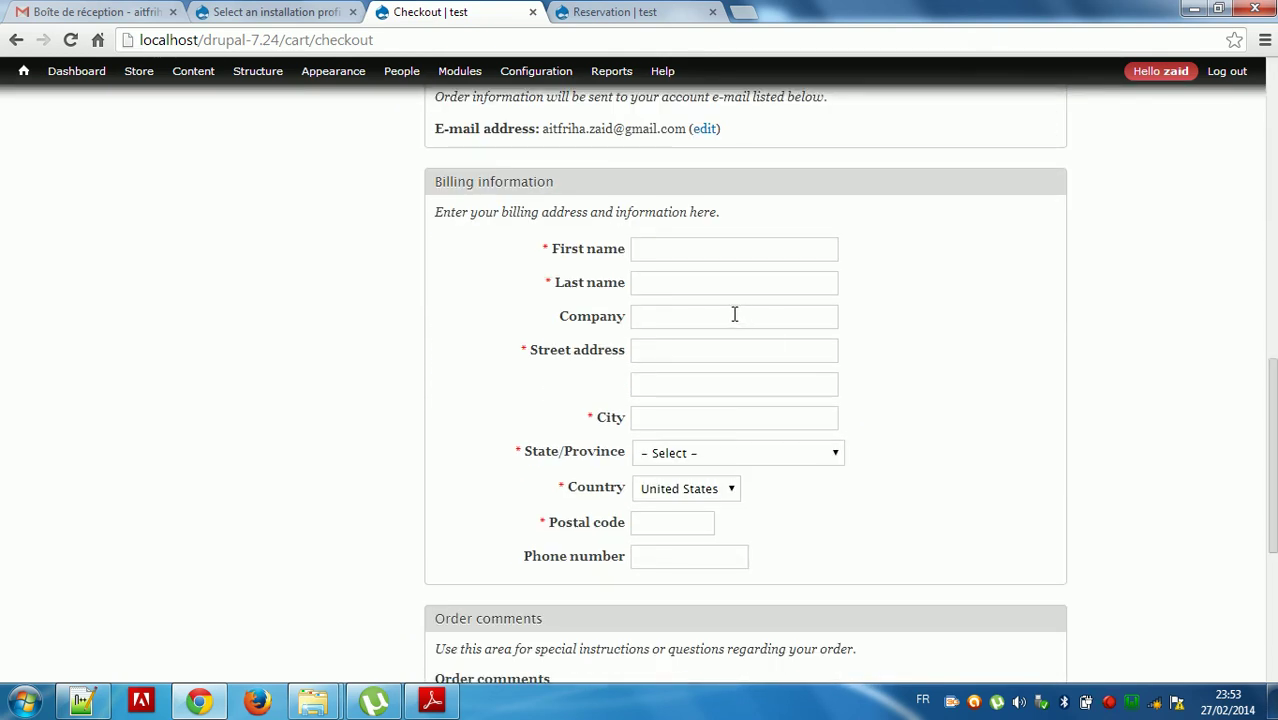
left_click(672, 250)
left_click(671, 289)
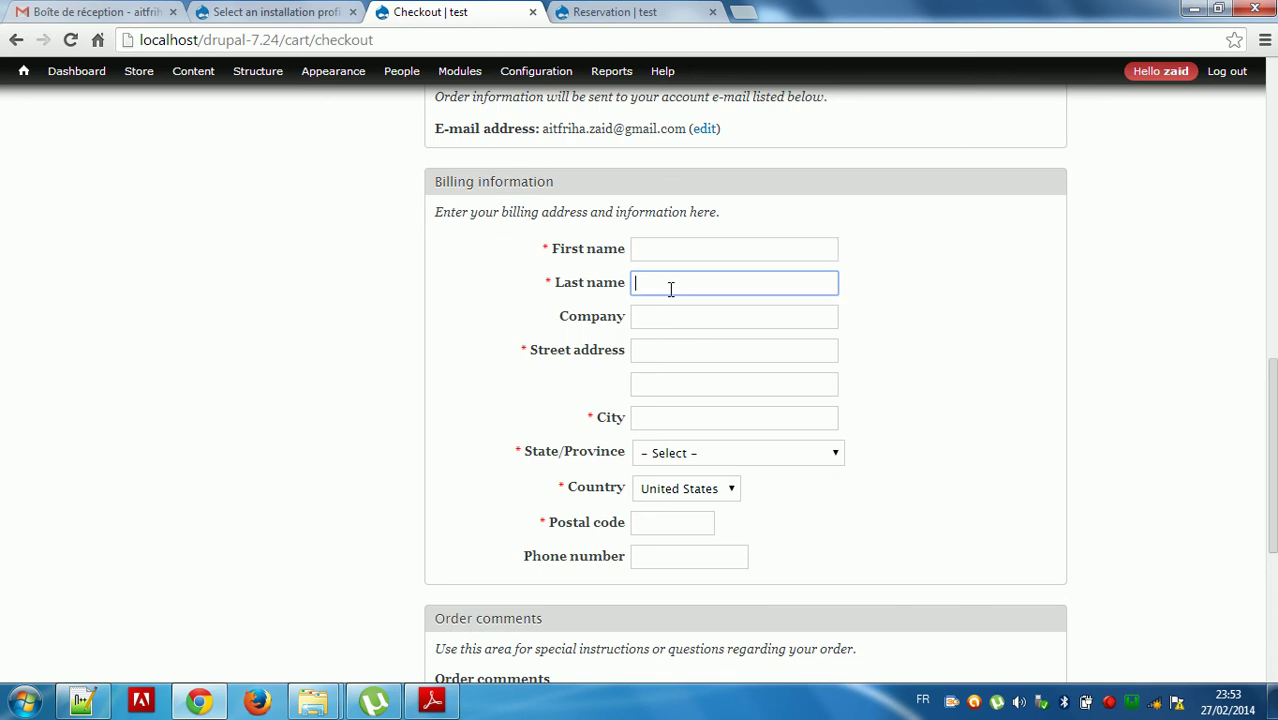
left_click(712, 453)
left_click(690, 494)
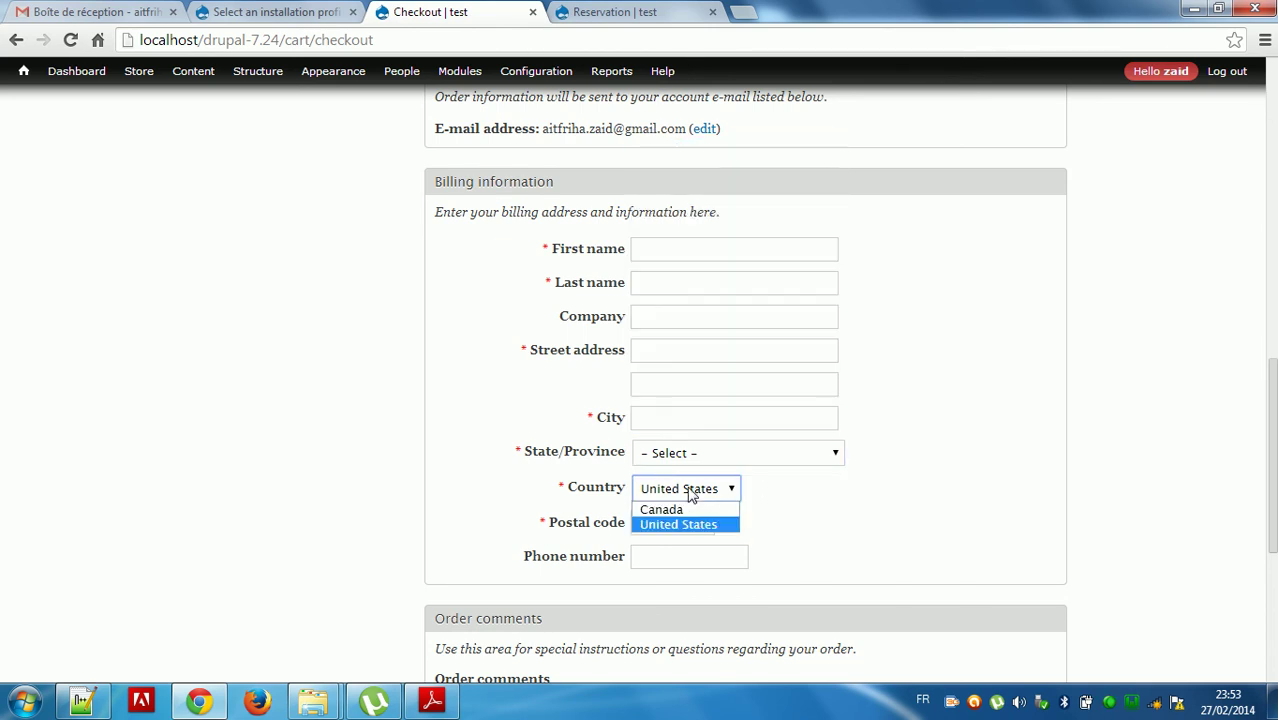
left_click(785, 505)
left_click_drag(1271, 455, 1270, 245)
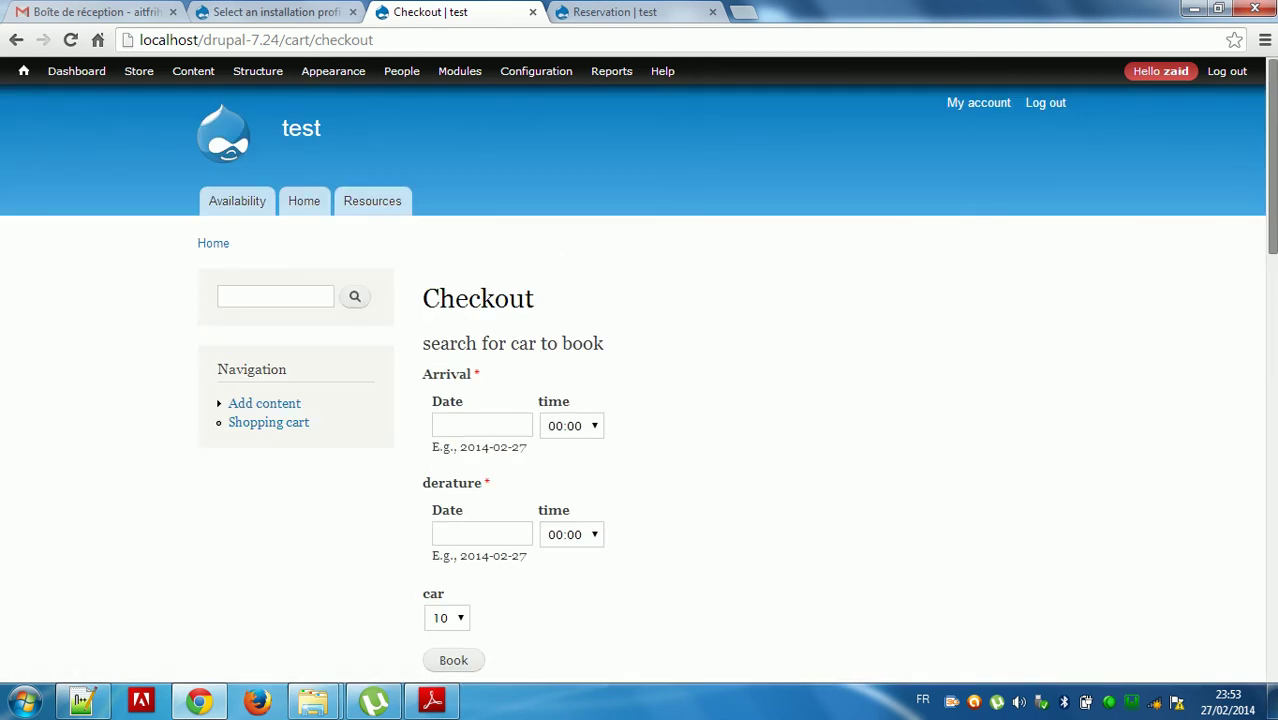
Open the Availability calendar and advance it to March 2014 to see the 26–30 mercides booking.
left_click(221, 203)
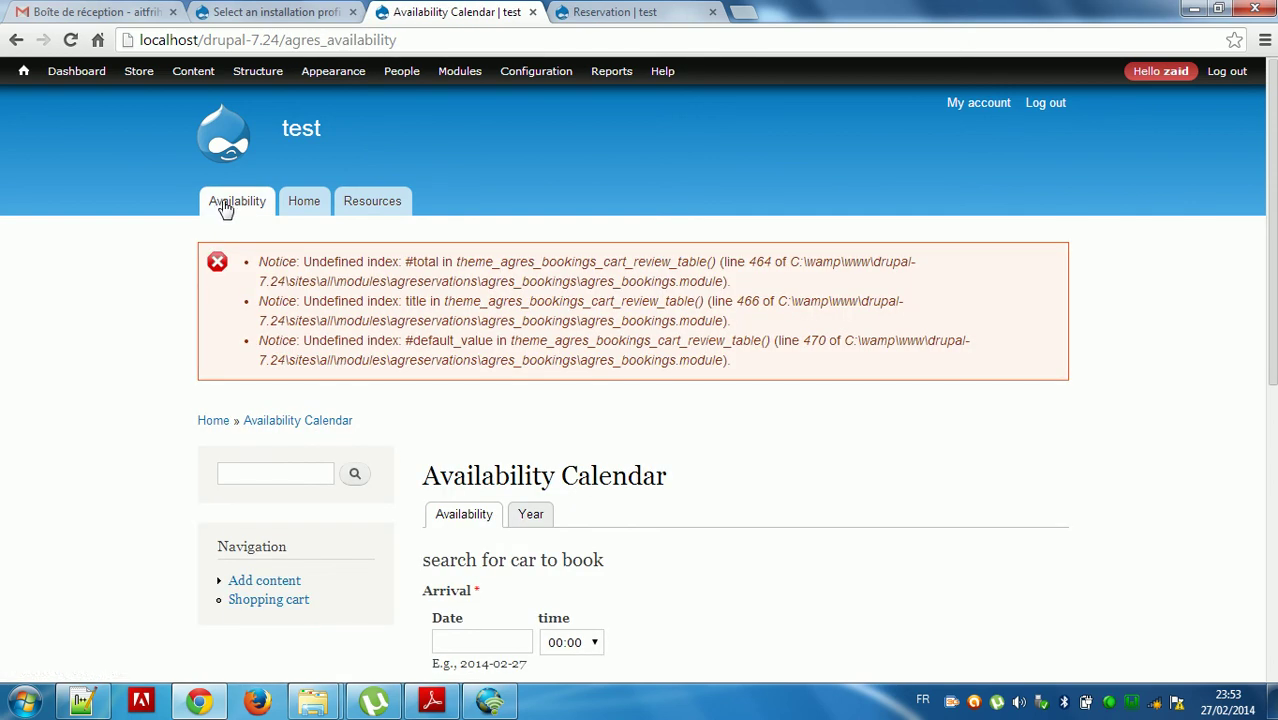
left_click(367, 200)
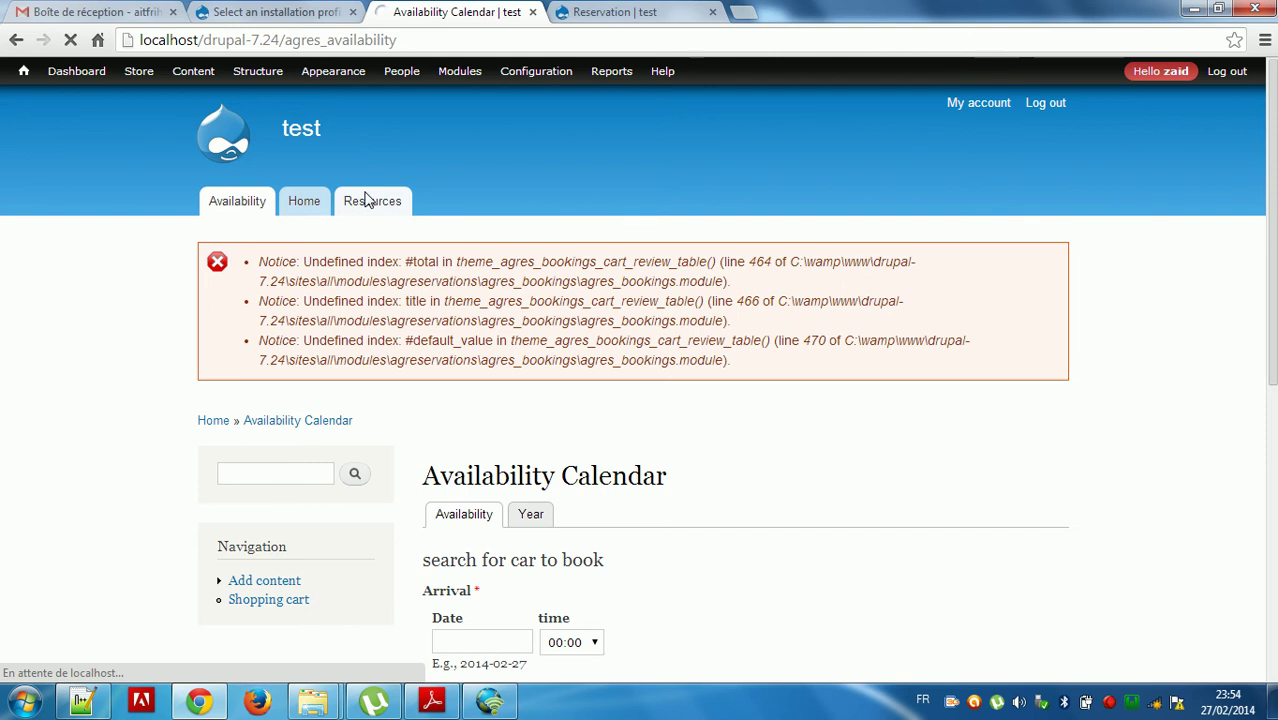
left_click(257, 203)
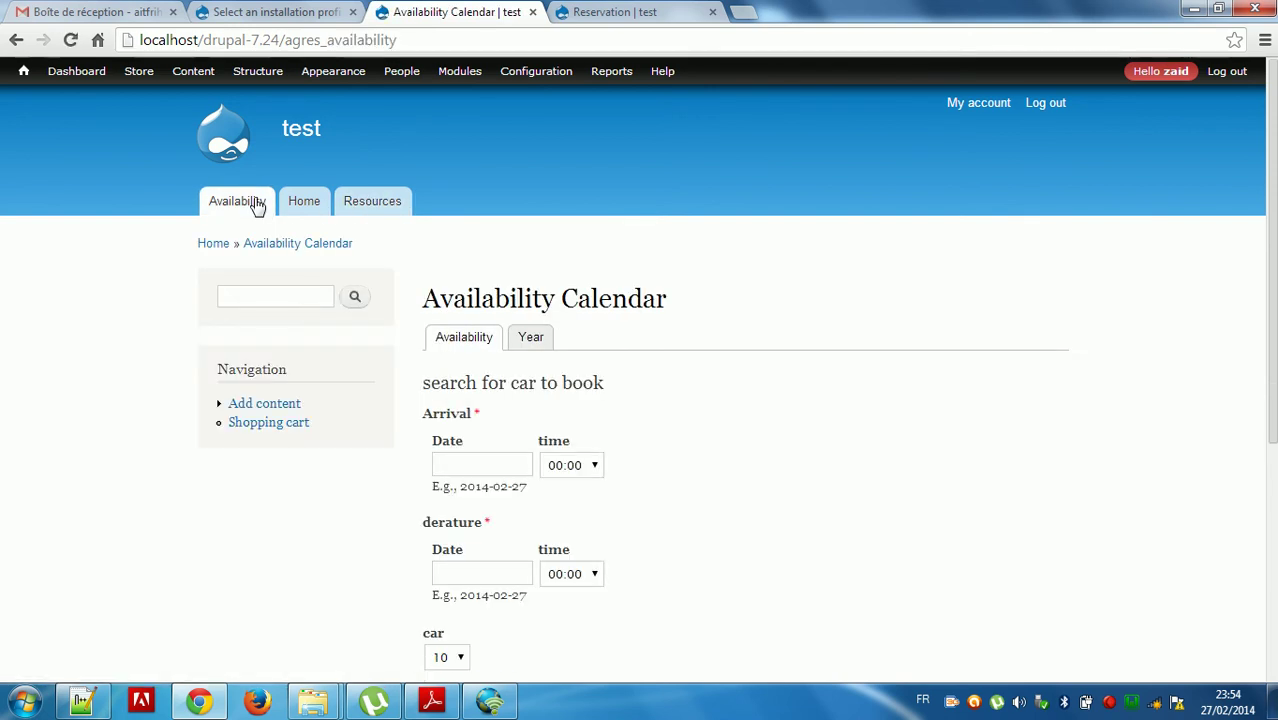
scroll(1110, 400, "down", 4)
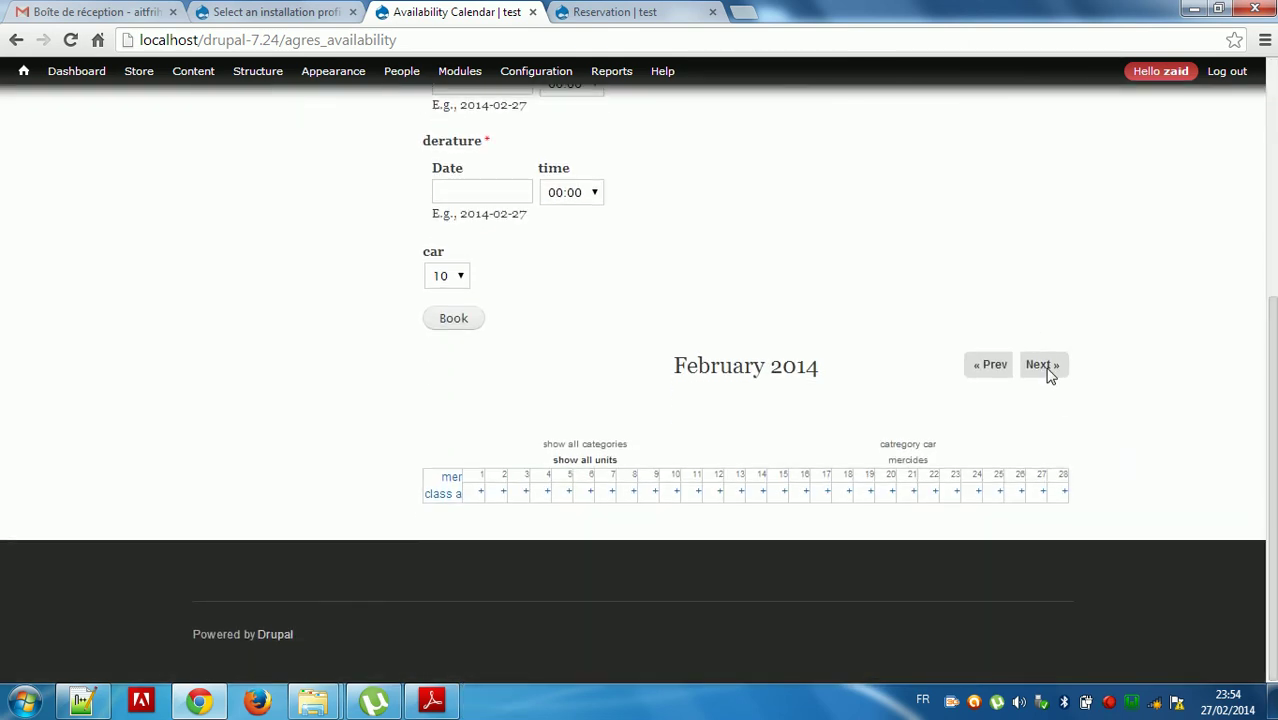
left_click(1048, 370)
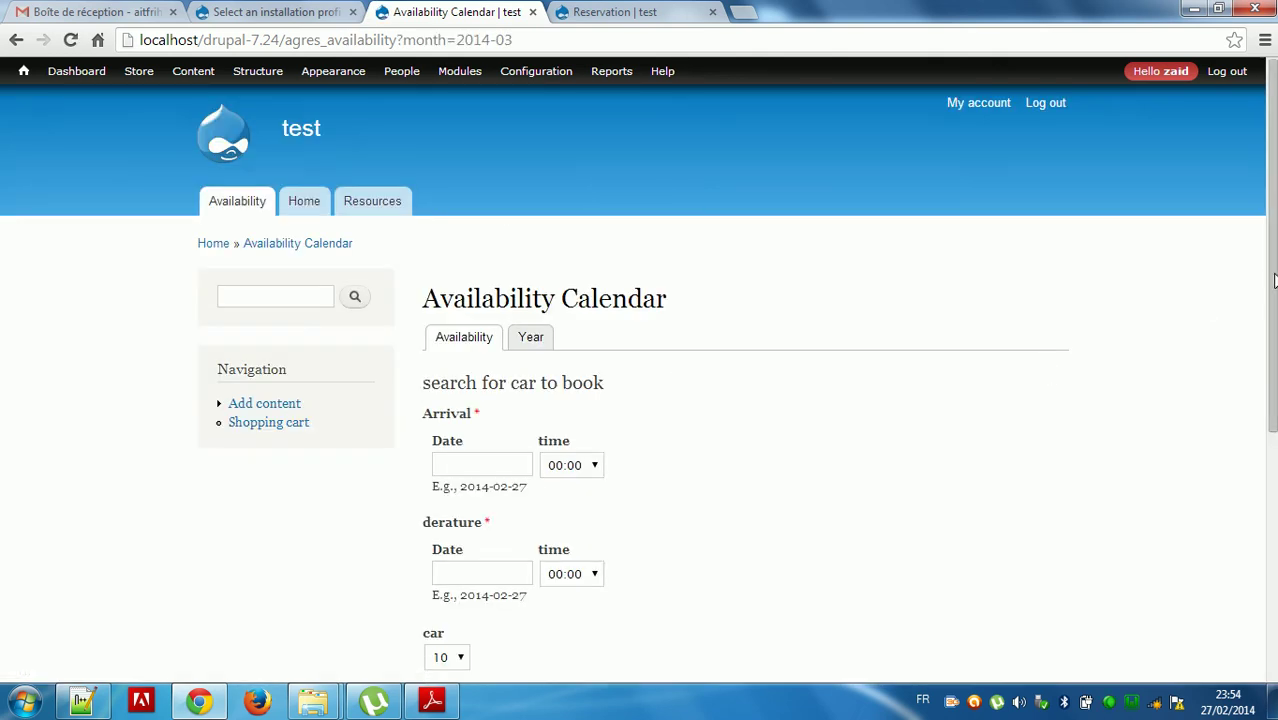
left_click(1274, 622)
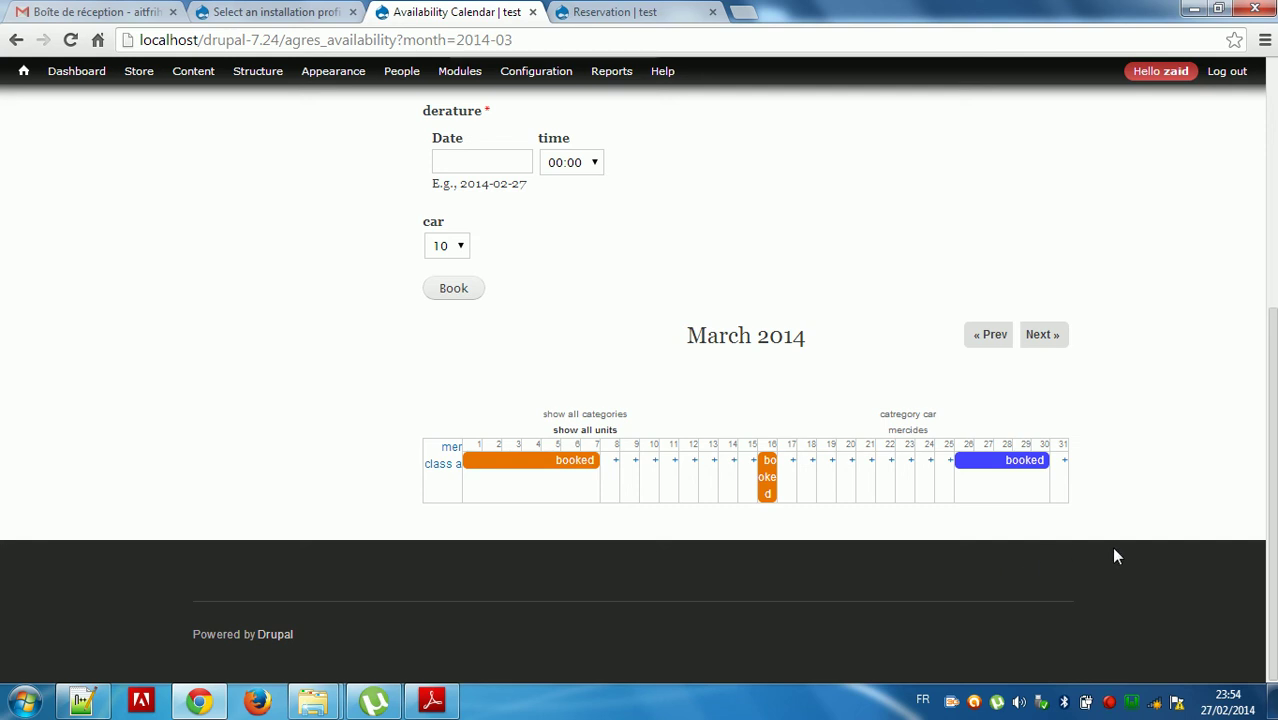
Replace the address bar URL with the account's e-mail address.
left_click(577, 45)
key("BackSpace")
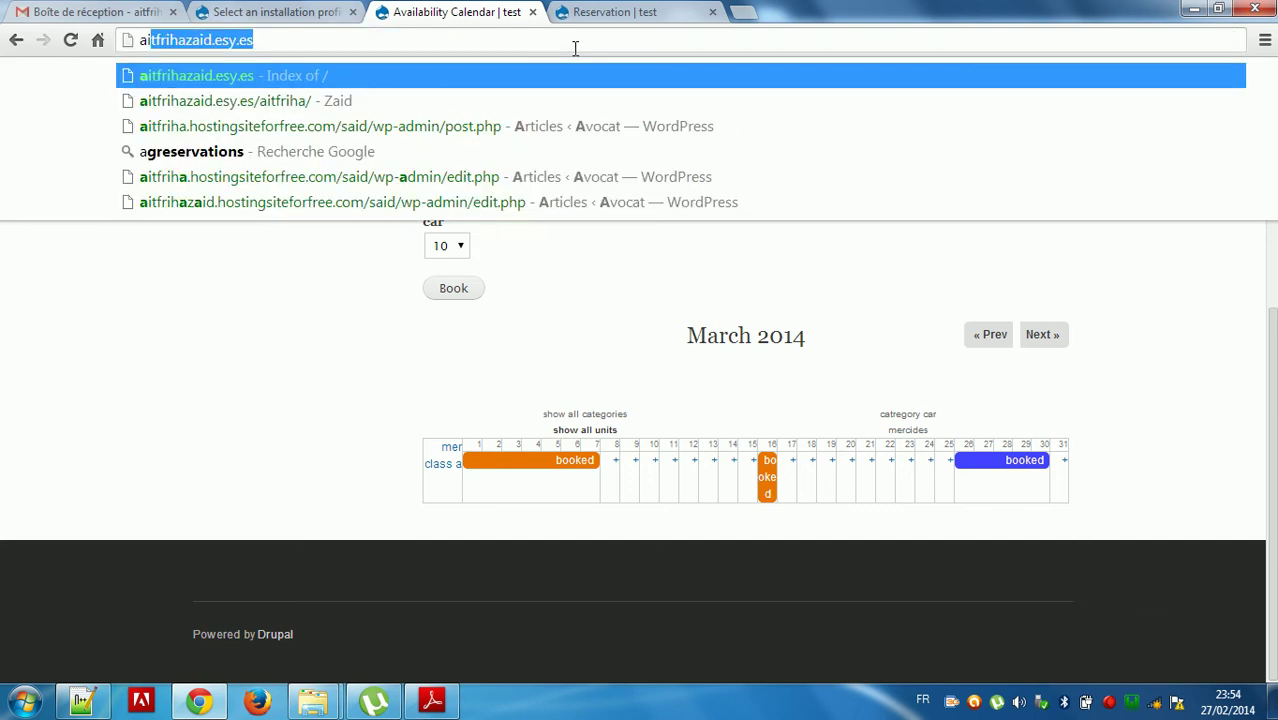
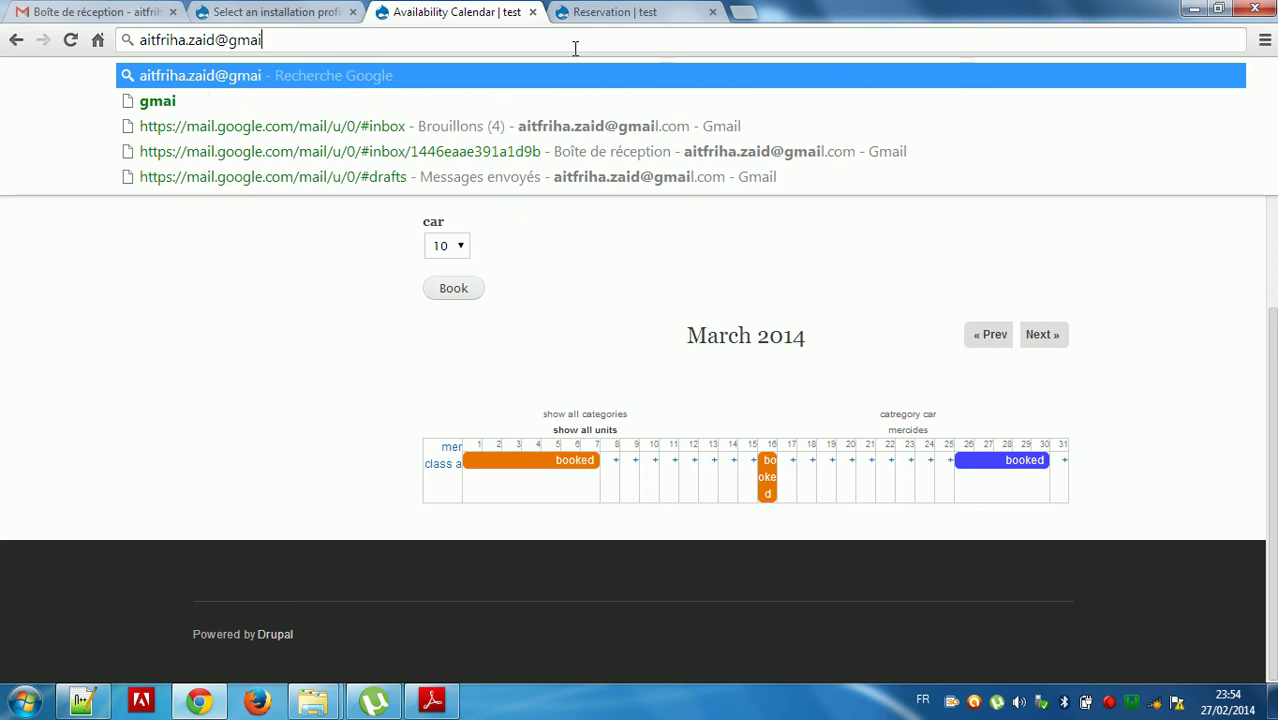